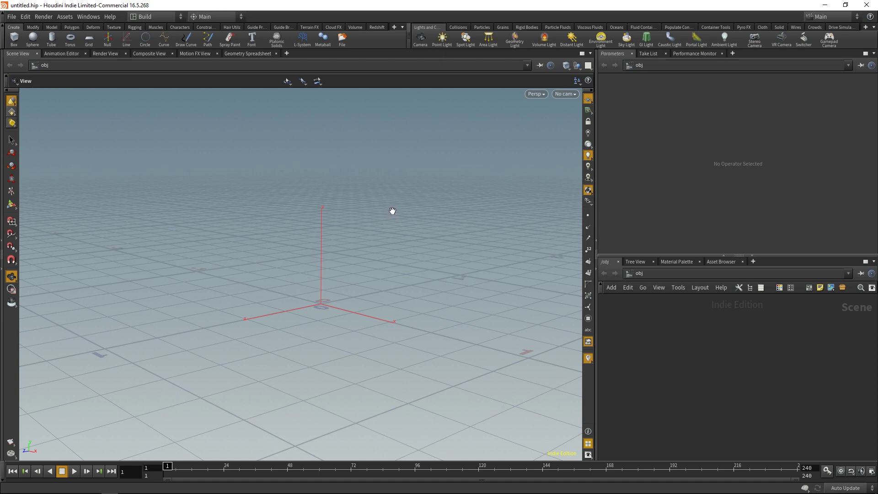
- Add a Sphere object to the empty scene from the network's node search and frame it in the viewport
left_click_drag(398, 208, 379, 232)
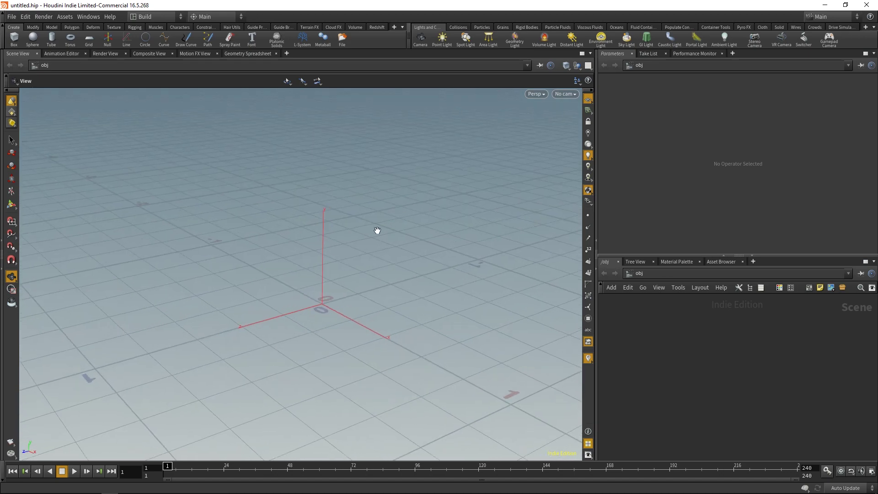
left_click_drag(421, 200, 372, 214)
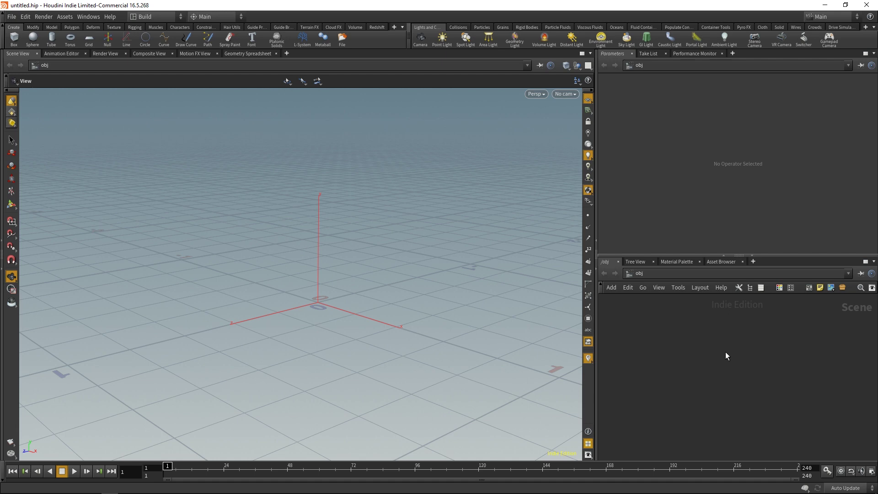
key("Tab")
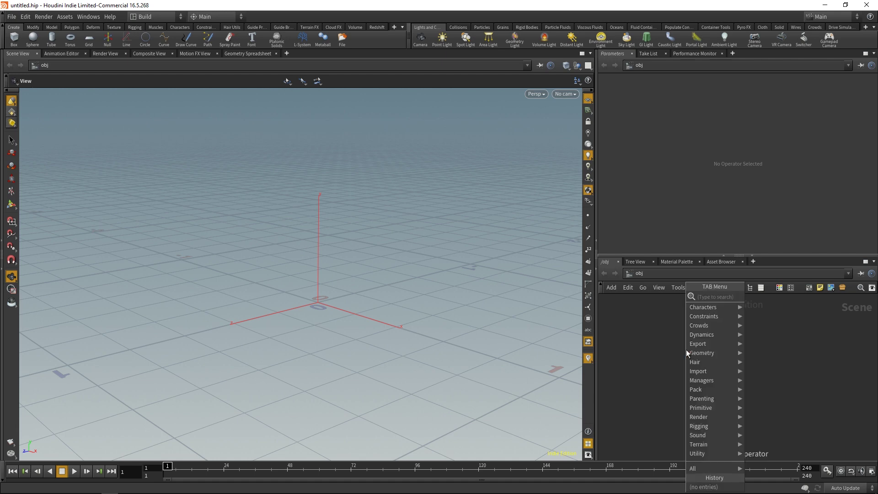
mouse_move(715, 316)
mouse_move(719, 364)
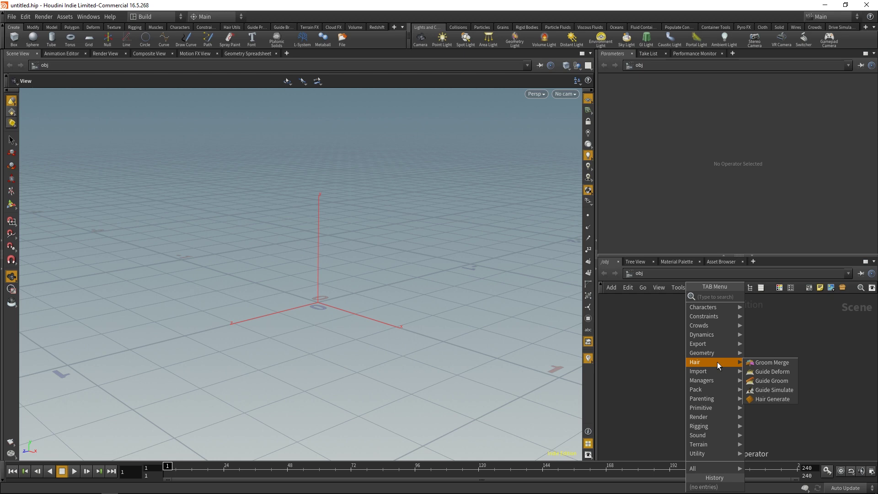
type("sphere")
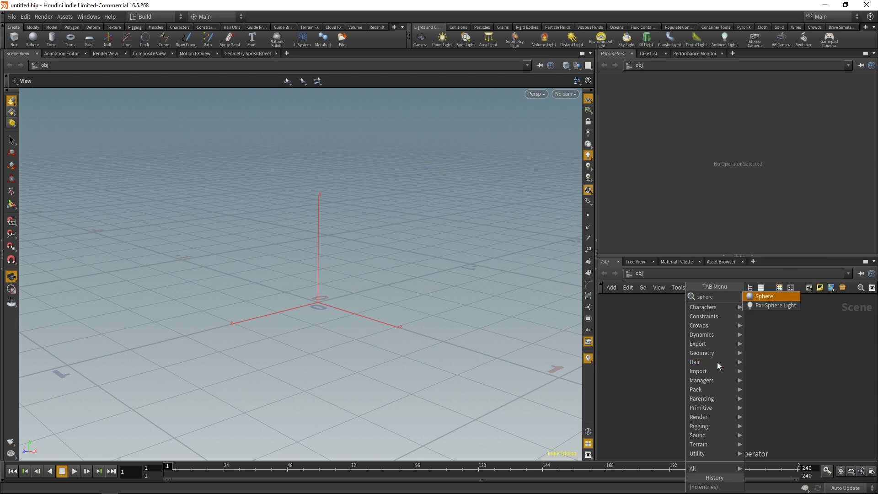
left_click(764, 296)
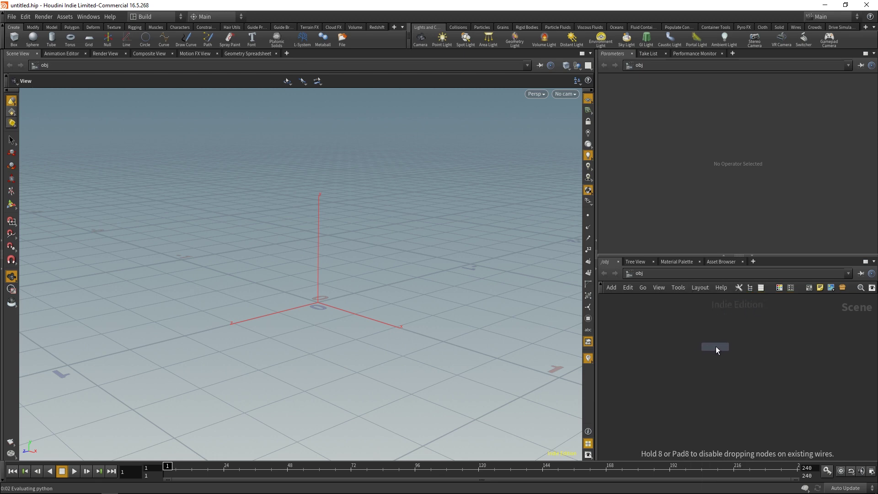
left_click(718, 345)
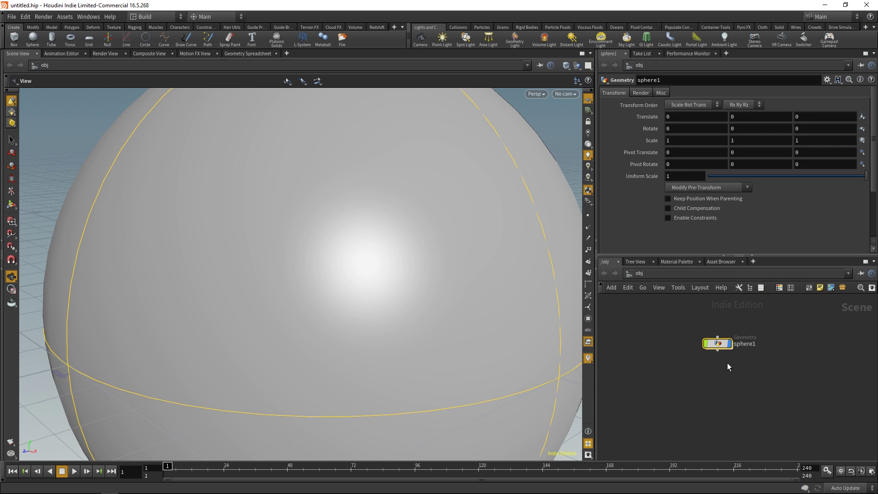
left_click_drag(325, 235, 302, 243)
key("h")
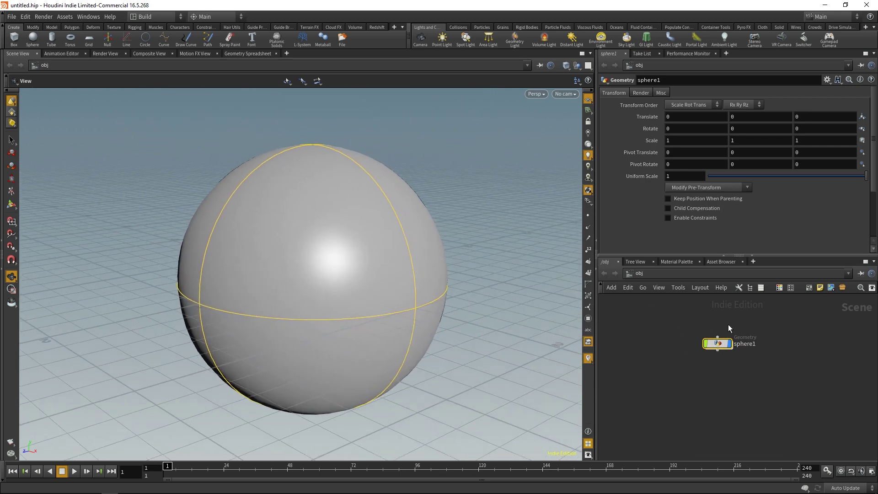
mouse_move(718, 344)
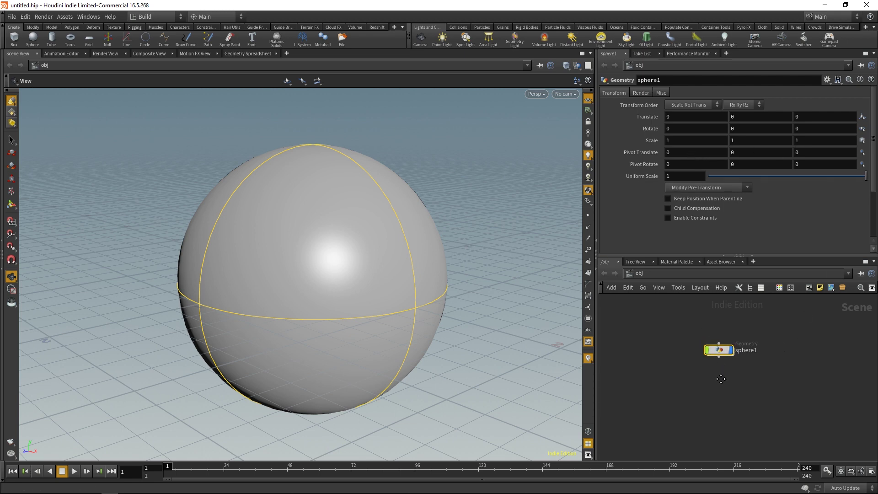
left_click_drag(731, 348, 740, 365)
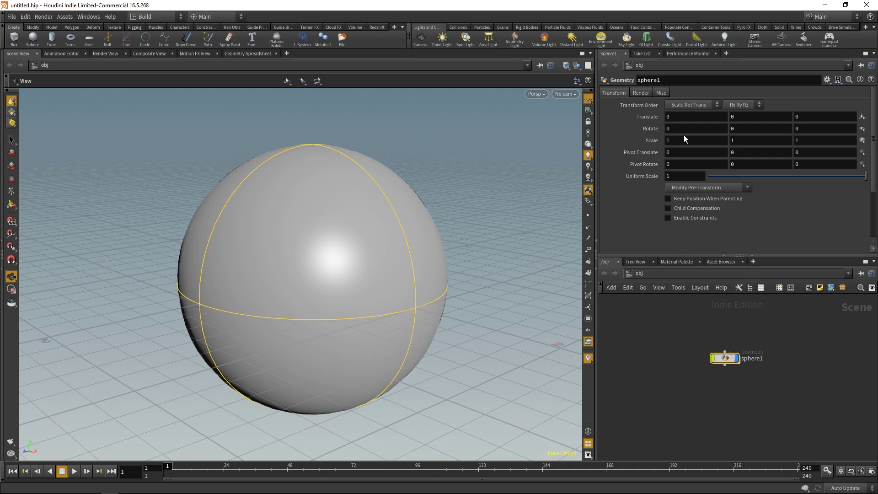
- Set the sphere object's X translation to 1 and reset its translation to the default
left_click(670, 116)
type("1")
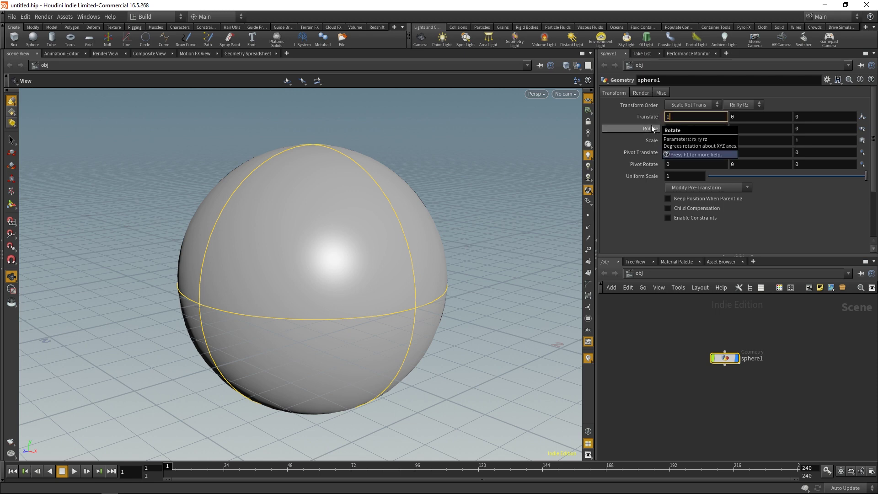
key("Return")
left_click_drag(476, 181, 371, 239)
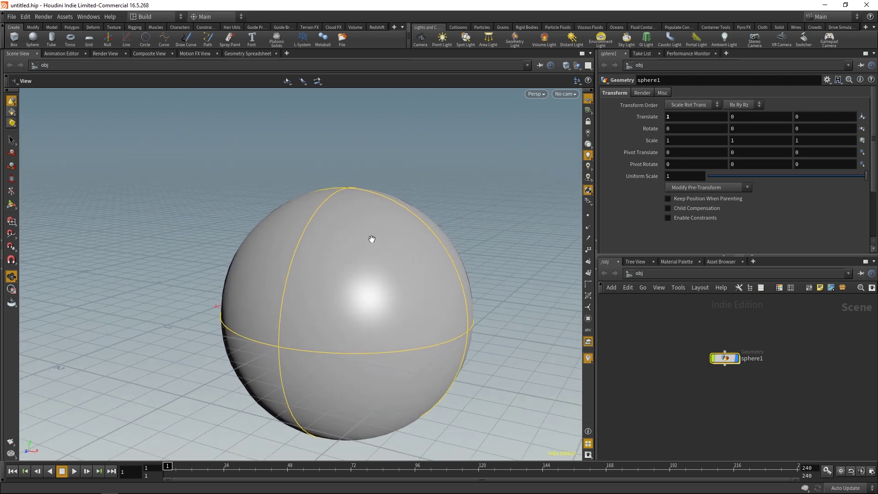
middle_click(636, 117, "ctrl")
left_click_drag(269, 215, 407, 259)
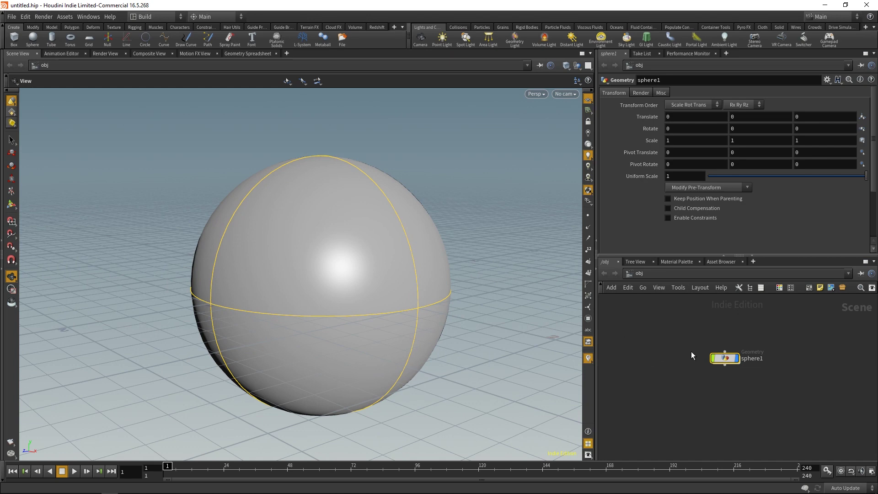
- Look inside the sphere1 geometry object at the Sphere node it contains and return to the object level
middle_click_drag(691, 352, 646, 349)
scroll(695, 376, "up", 2)
middle_click_drag(695, 375, 724, 408)
scroll(691, 392, "up", 3)
mouse_move(703, 361)
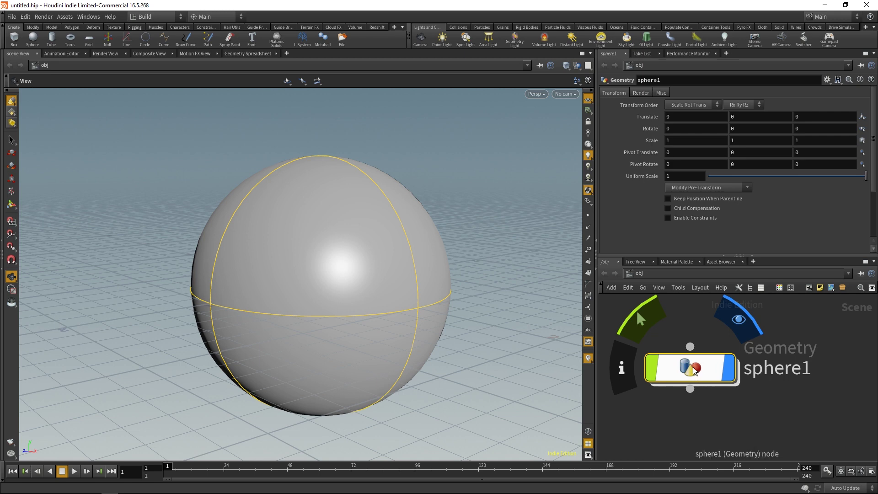
double_click(693, 368)
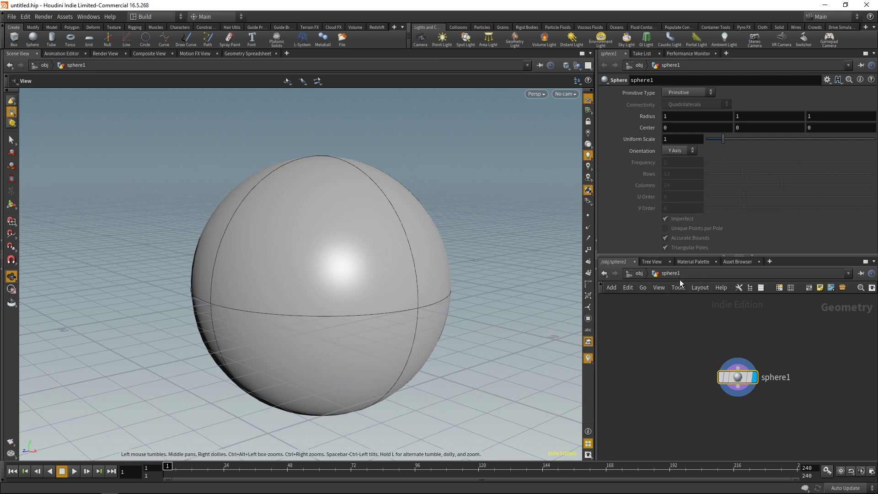
left_click_drag(686, 342, 775, 404)
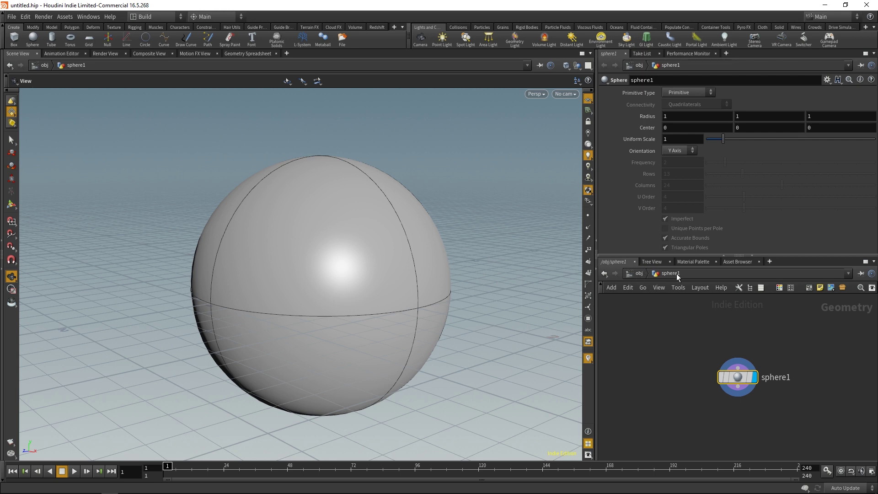
left_click(639, 273)
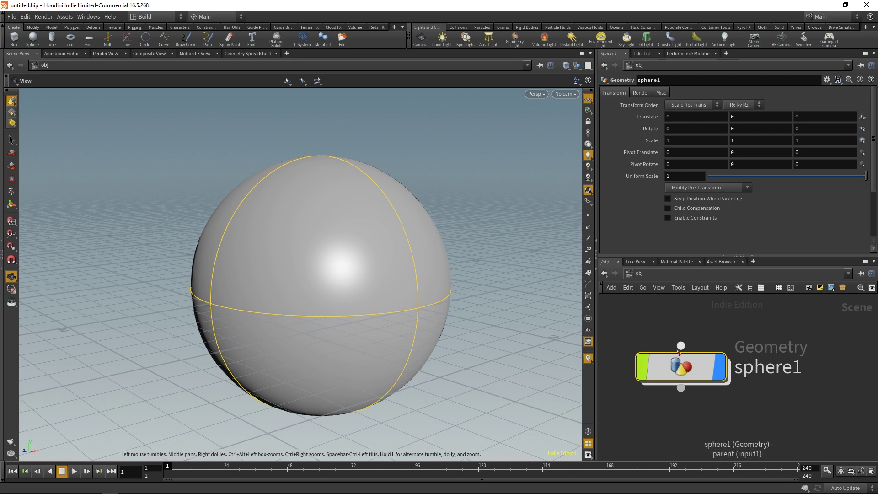
mouse_move(687, 371)
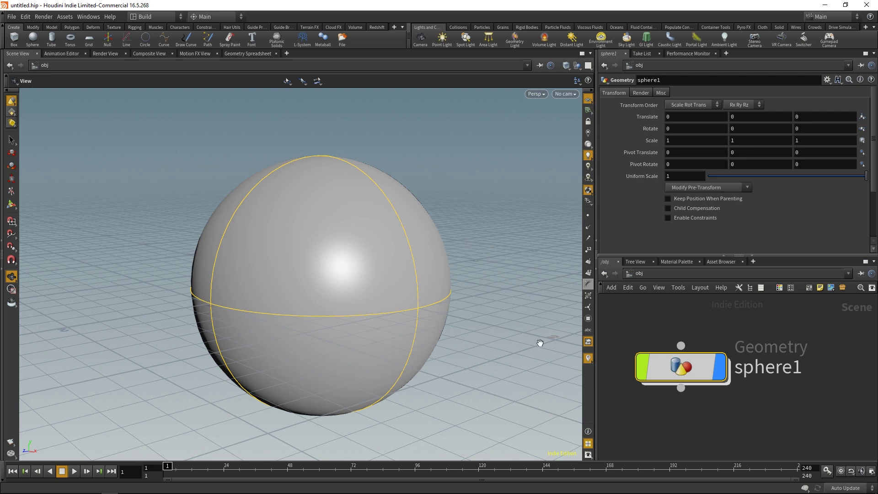
double_click(683, 369)
left_click_drag(696, 345, 786, 408)
mouse_move(742, 380)
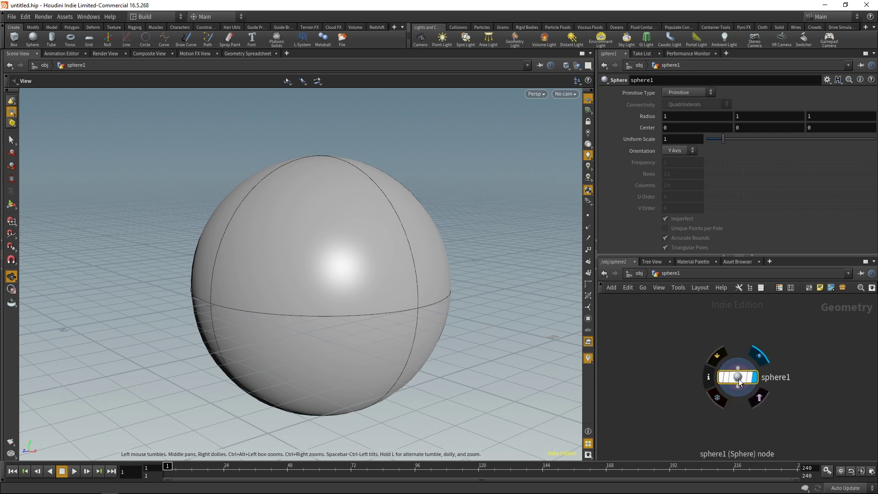
left_click(638, 274)
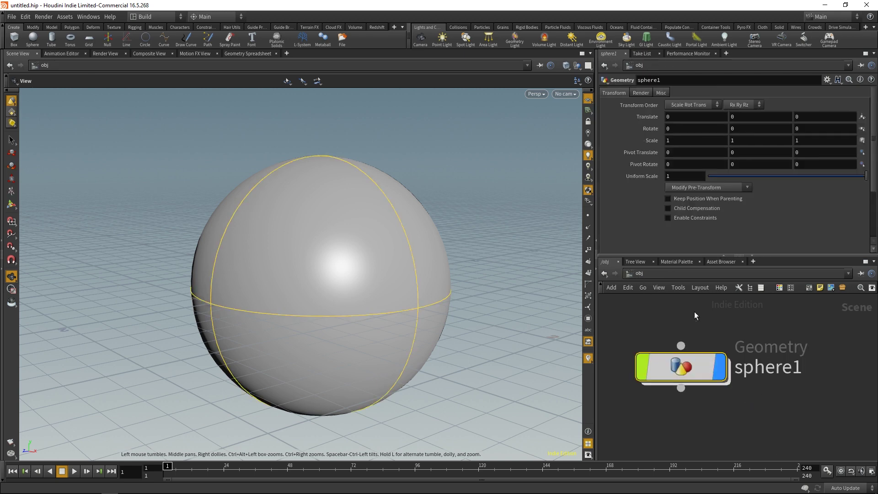
- Rename the sphere1 geometry object as Sphere_Container
double_click(757, 370)
left_click_drag(789, 370, 700, 371)
type("G")
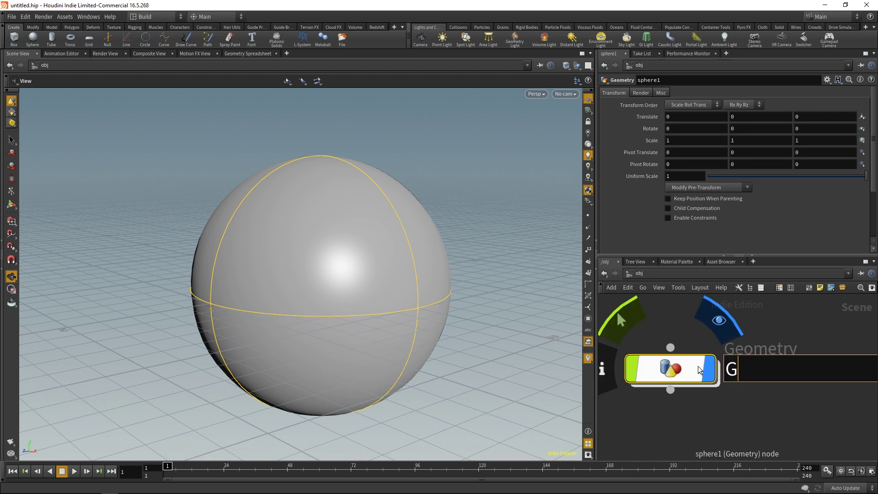
key("BackSpace")
type("Sphere_")
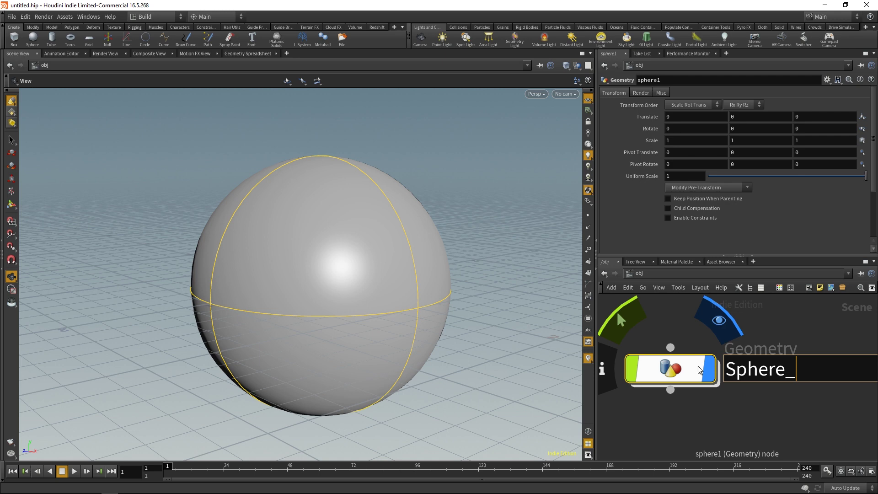
key("BackSpace")
key("BackSpace")
key("BackSpace")
key("BackSpace")
key("BackSpace")
key("BackSpace")
type("s")
key("BackSpace")
type("phere_Com")
type("t")
key("BackSpace")
key("BackSpace")
type("ntainer")
key("Return")
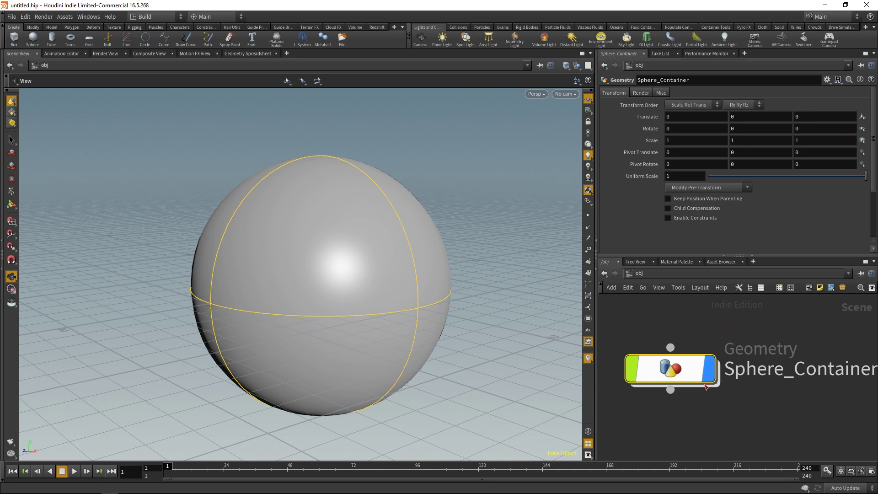
- Compare the node types available at the object level with those inside Sphere_Container, and return to the object level
scroll(673, 400, "down", 2)
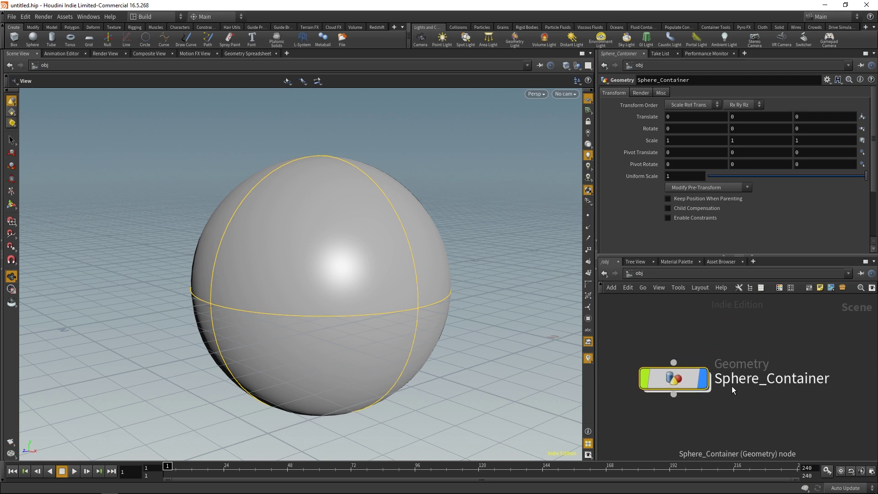
middle_click_drag(733, 402, 718, 377)
scroll(707, 380, "down", 2)
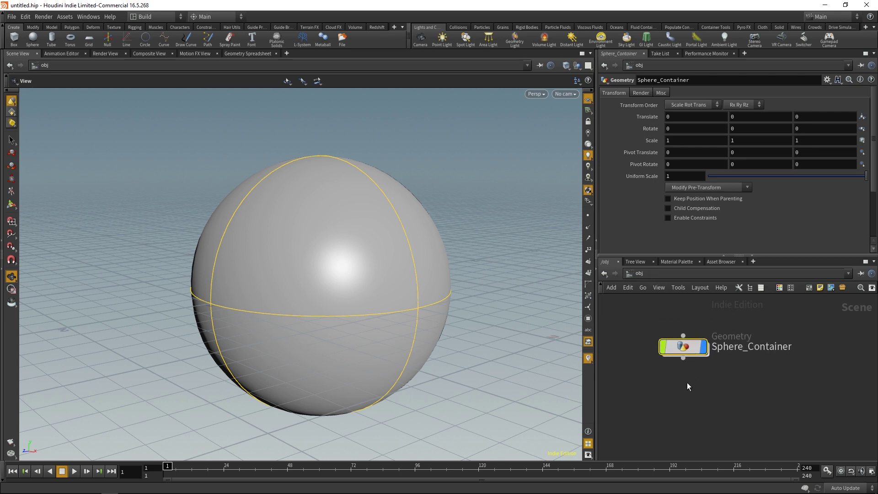
key("Tab")
mouse_move(720, 371)
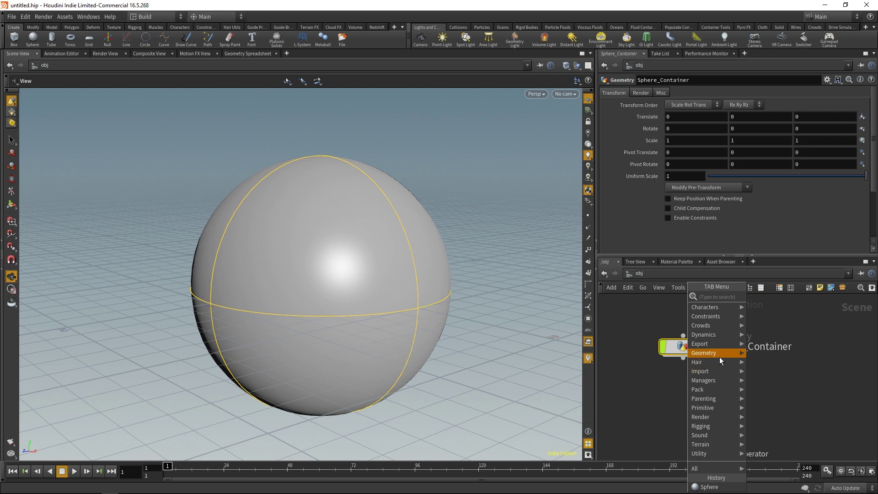
mouse_move(717, 347)
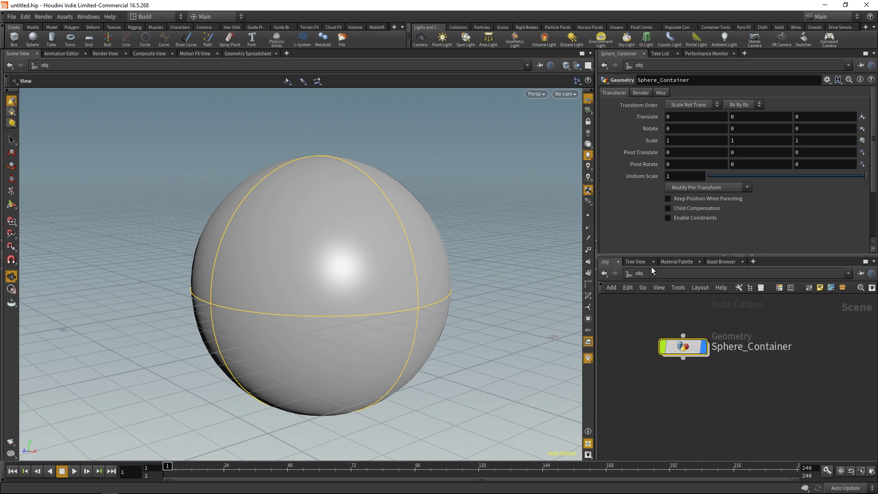
double_click(685, 347)
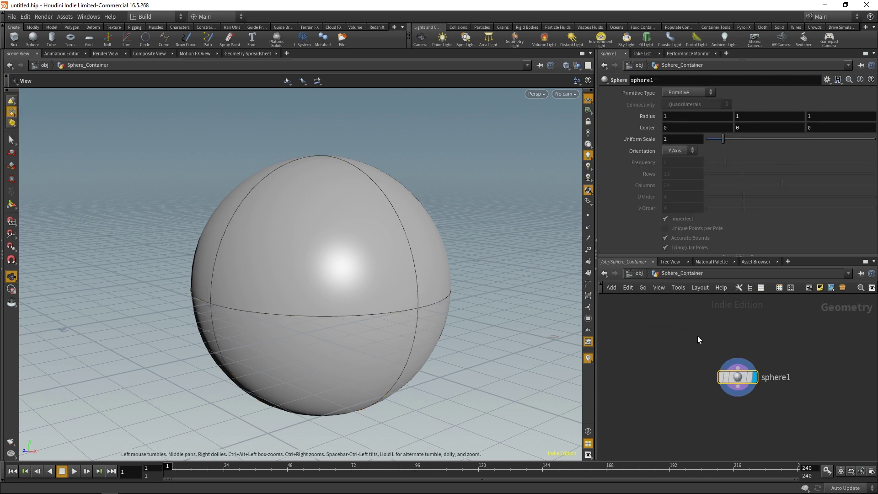
key("Tab")
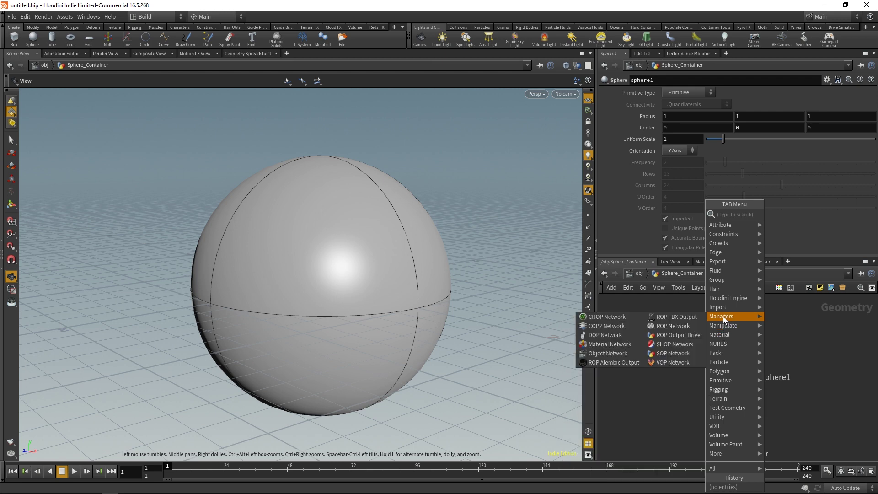
mouse_move(727, 308)
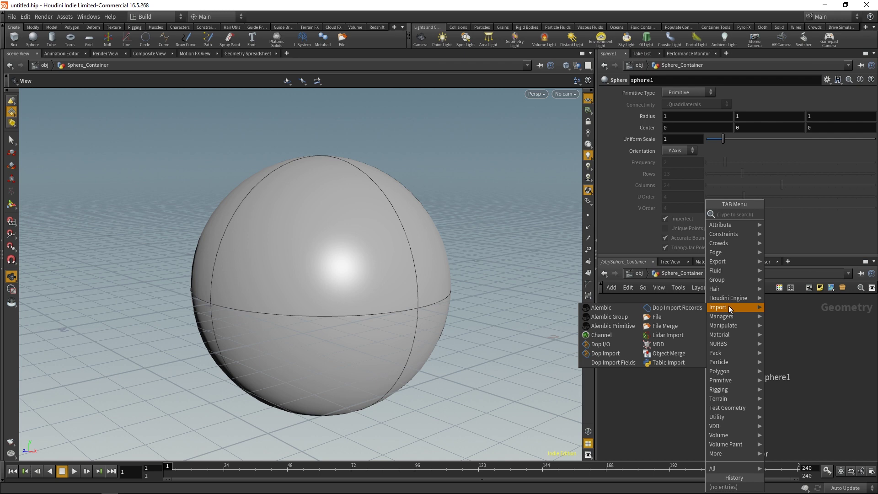
left_click(677, 344)
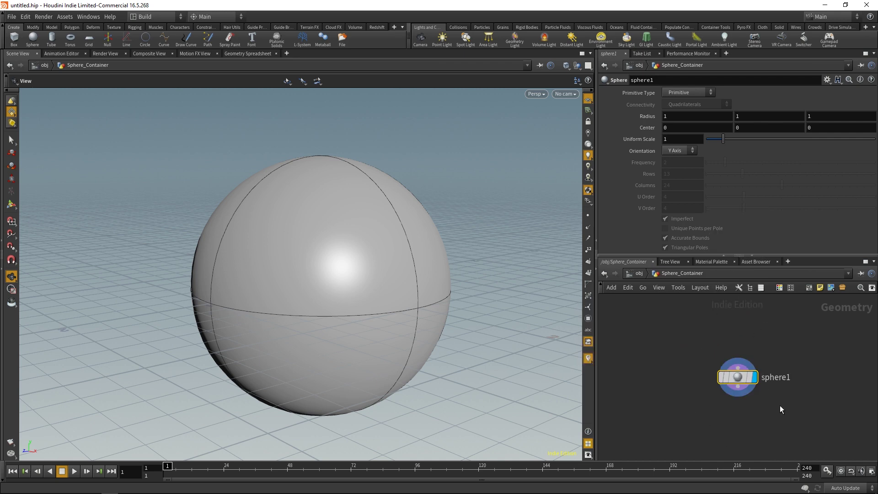
left_click(642, 274)
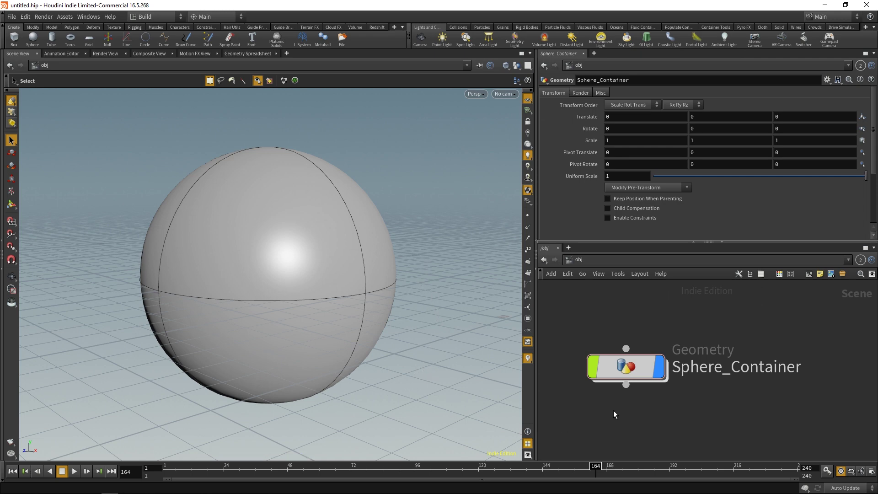
- Toggle the display flag of Sphere_Container off and on, leaving the object hidden in the viewport
mouse_move(598, 371)
mouse_move(580, 317)
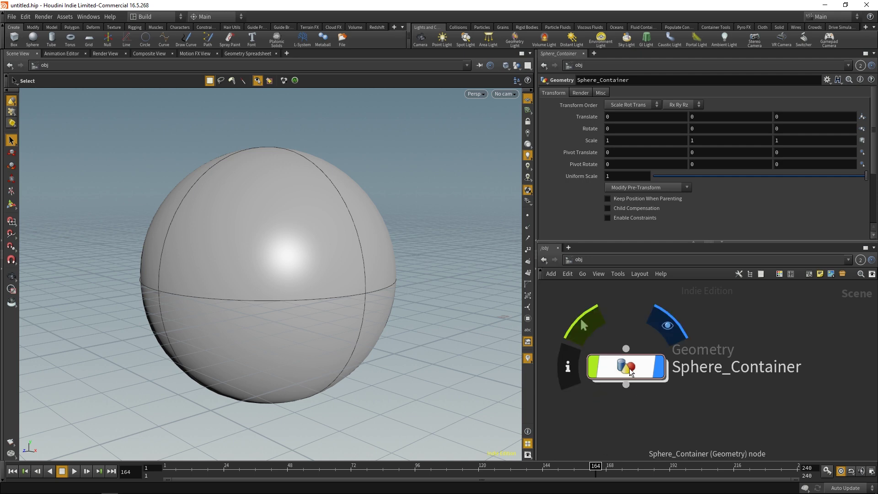
left_click(669, 325)
left_click(669, 326)
left_click(669, 327)
left_click(670, 326)
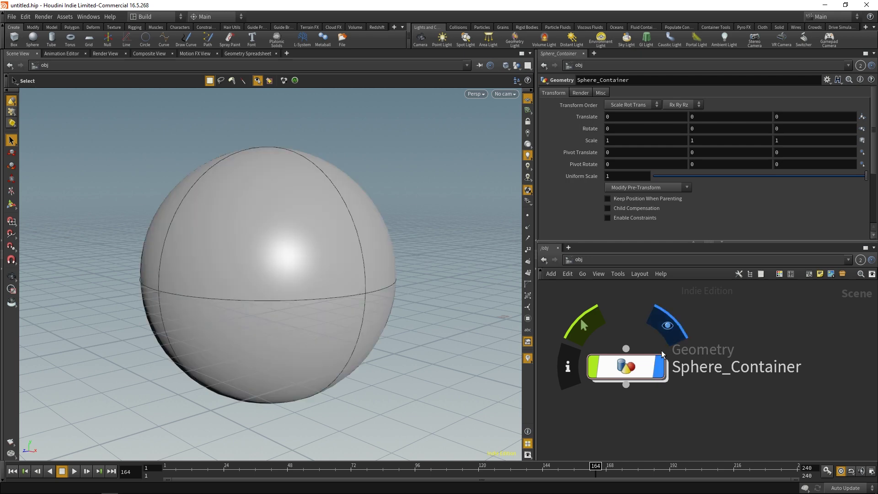
left_click(660, 373)
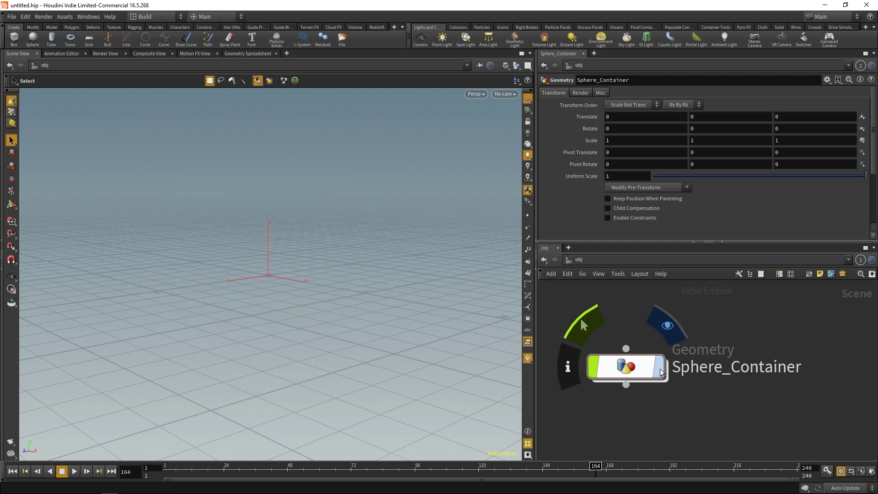
- Toggle the display flag of Sphere_Container, leaving the object shown in the viewport
left_click(660, 373)
left_click(661, 373)
left_click(660, 373)
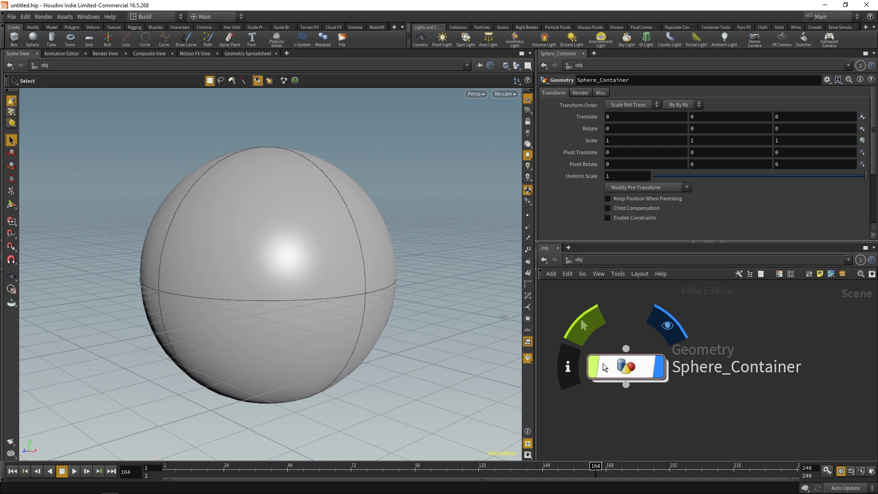
- Disable Sphere_Container's selectable flag and try to select the sphere in the viewport, then re-enable the flag and select the sphere
left_click(585, 322)
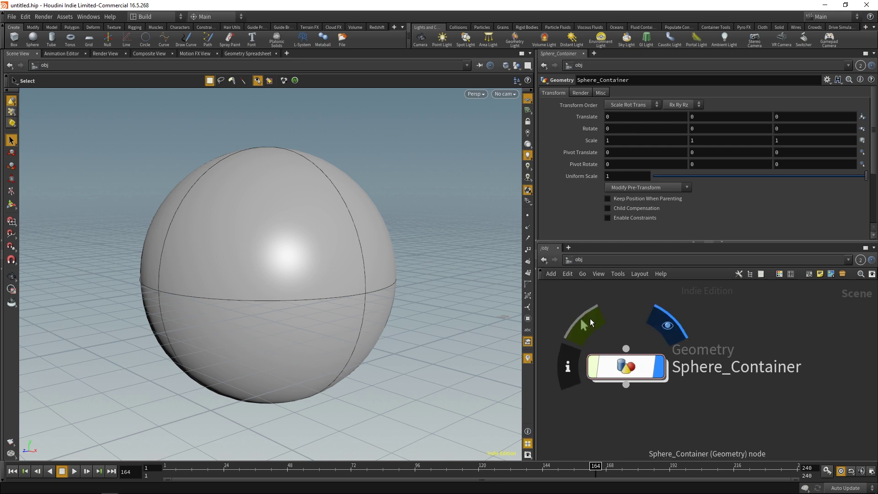
left_click_drag(70, 130, 311, 315)
left_click_drag(103, 148, 256, 268)
left_click(584, 334)
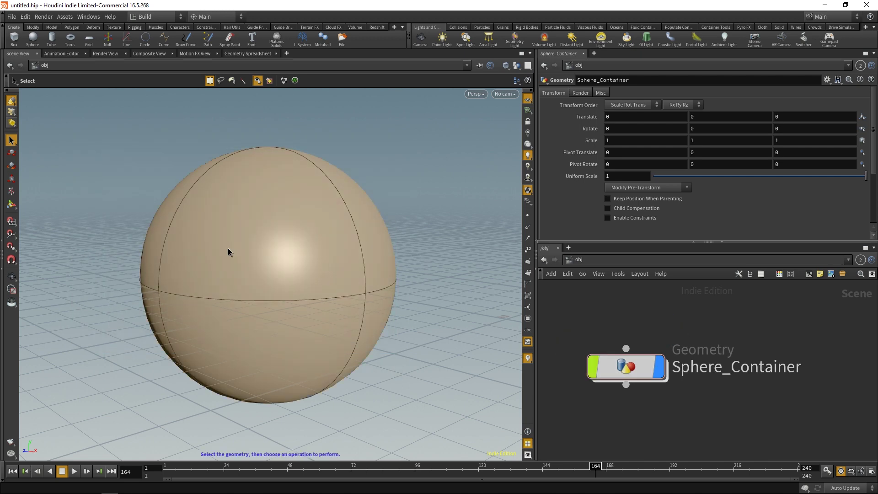
left_click_drag(75, 135, 206, 265)
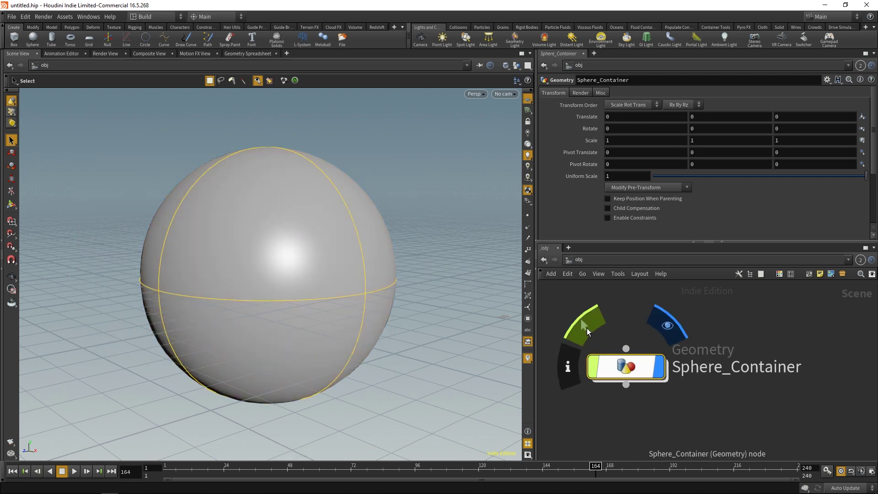
- Add a short greeting comment in Sphere_Container's node info, show and hide it in the network, and close the info window
left_click(567, 373)
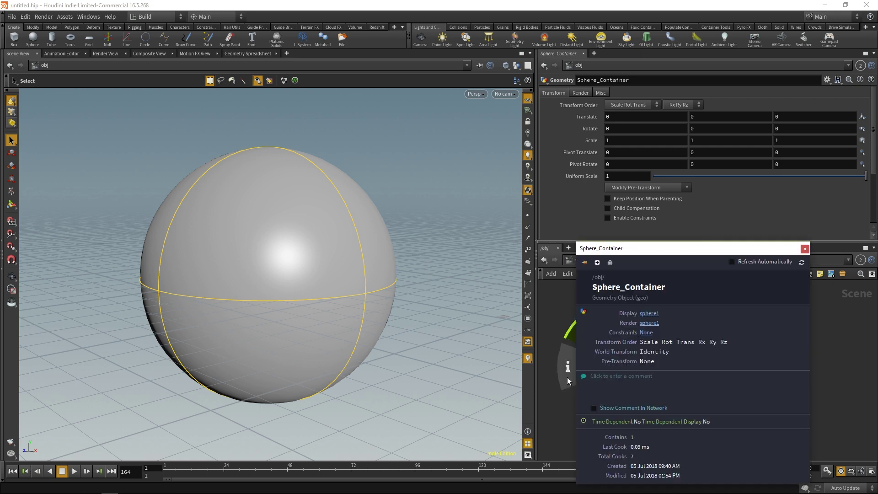
left_click_drag(677, 249, 370, 178)
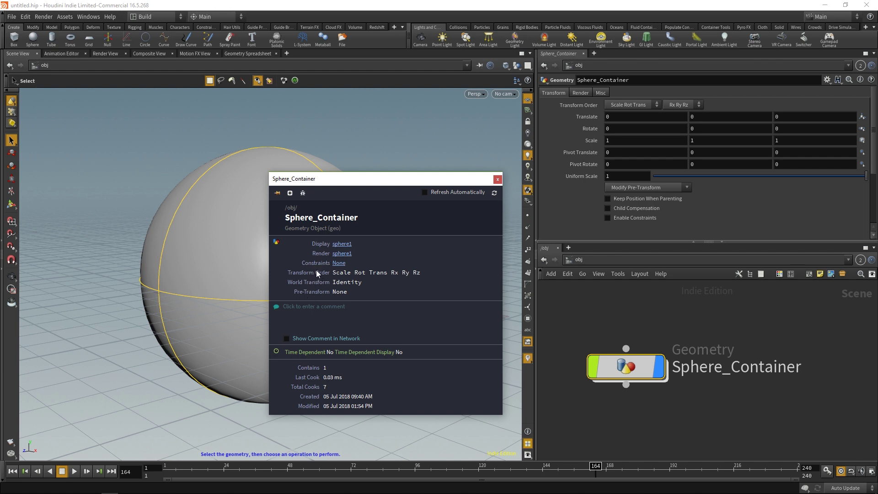
left_click(307, 308)
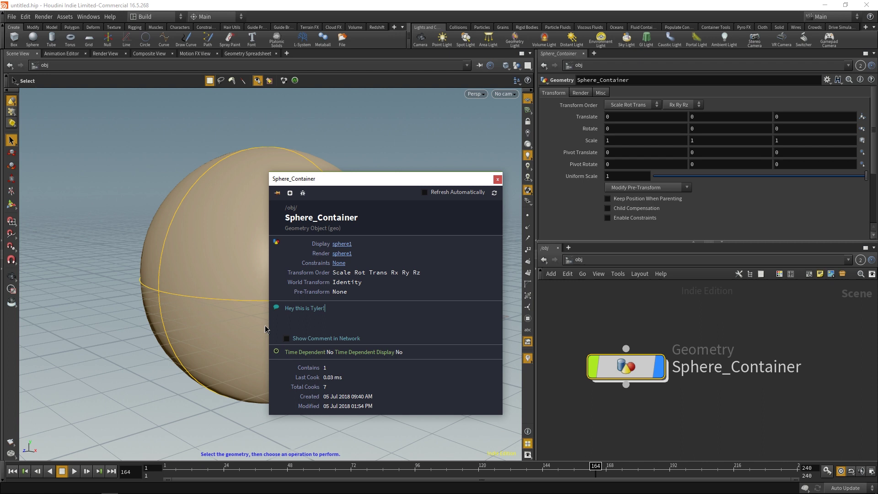
left_click(287, 339)
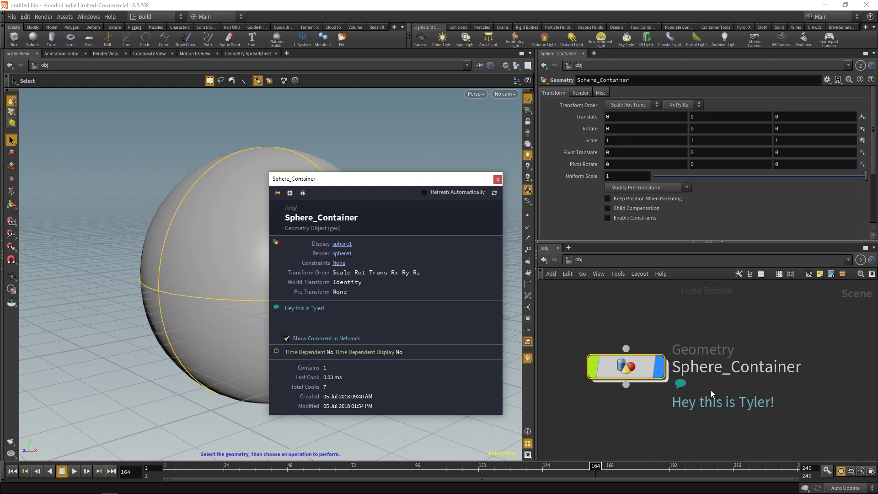
left_click(287, 338)
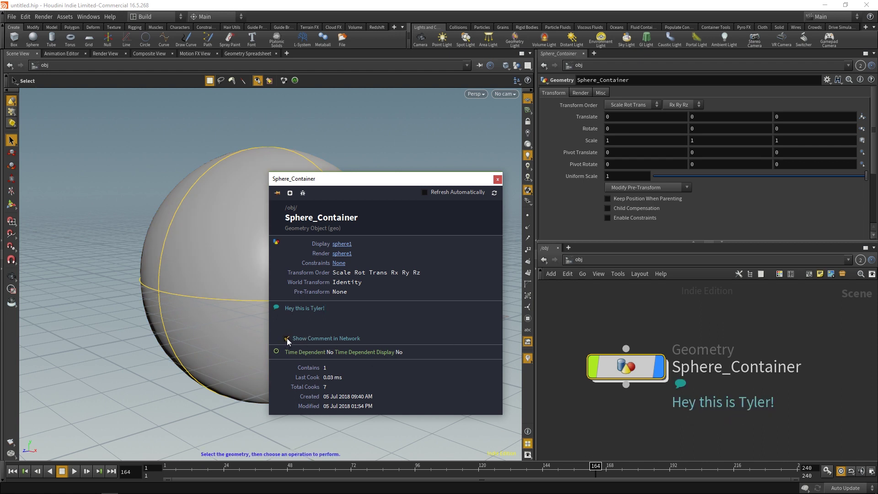
left_click(497, 181)
- Go inside Sphere_Container and add a Box node beside the sphere1 node
mouse_move(615, 366)
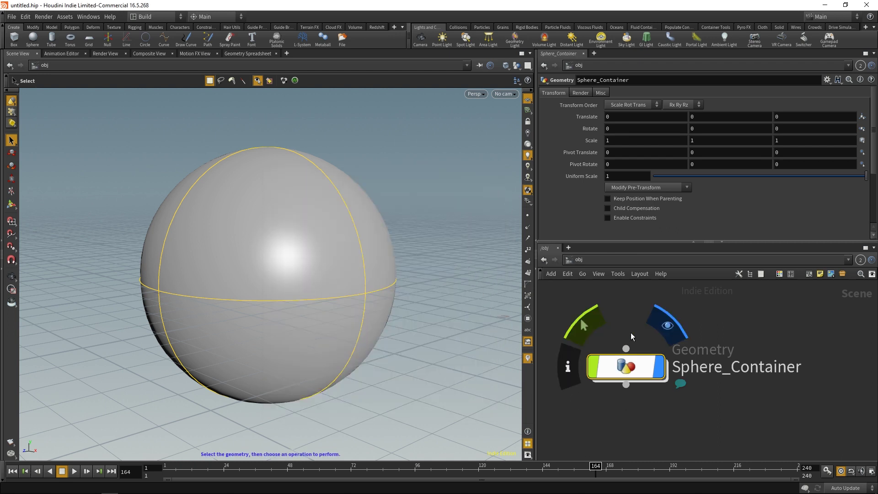
double_click(625, 366)
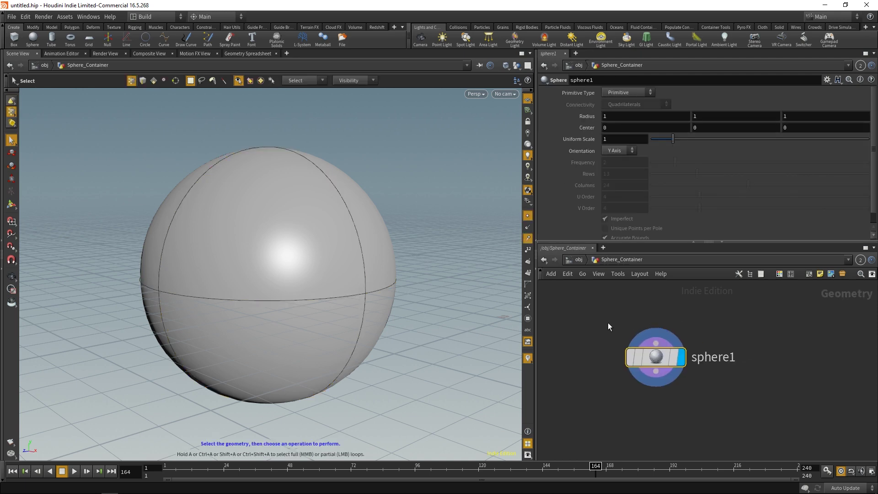
mouse_move(627, 355)
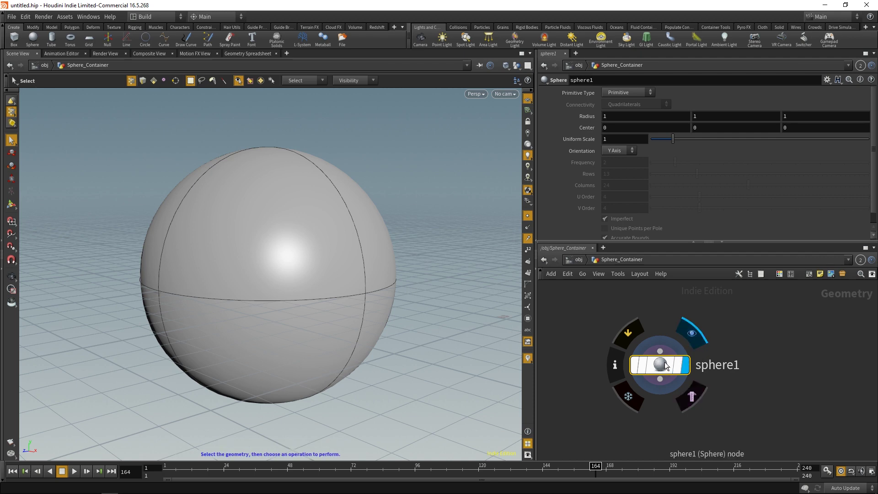
middle_click_drag(573, 346, 628, 344)
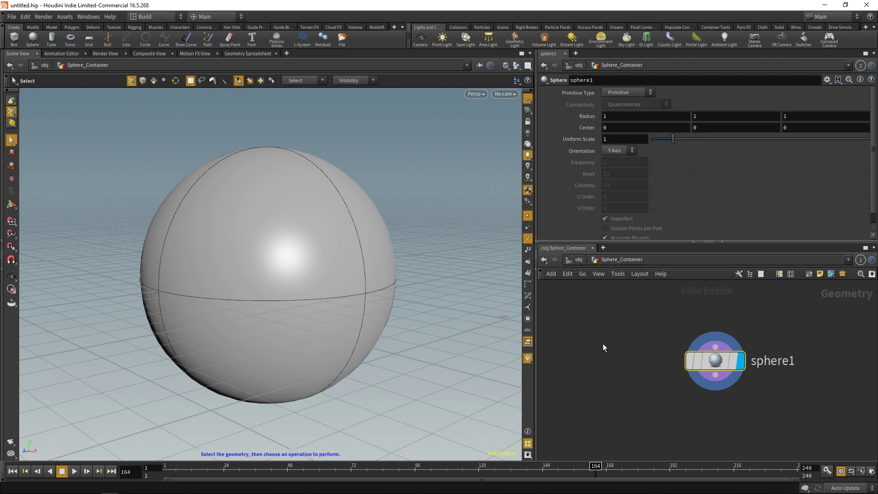
key("Tab")
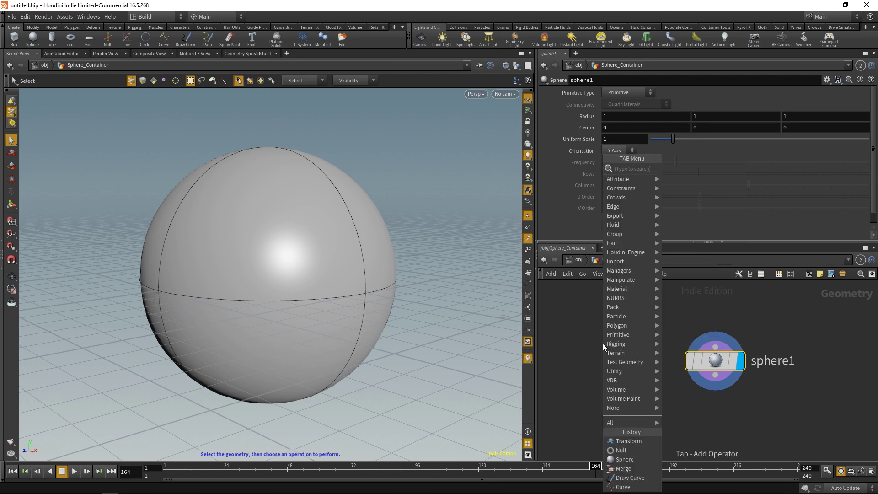
type("box")
key("Return")
left_click(603, 344)
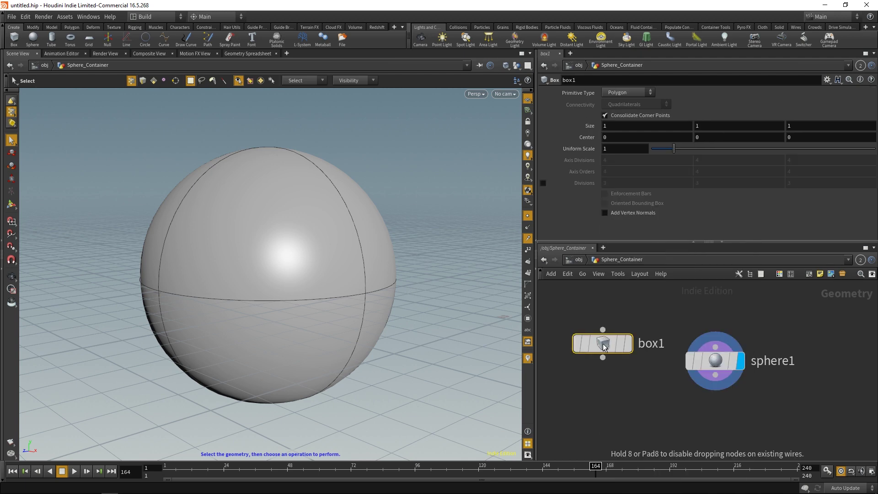
left_click_drag(603, 345, 599, 361)
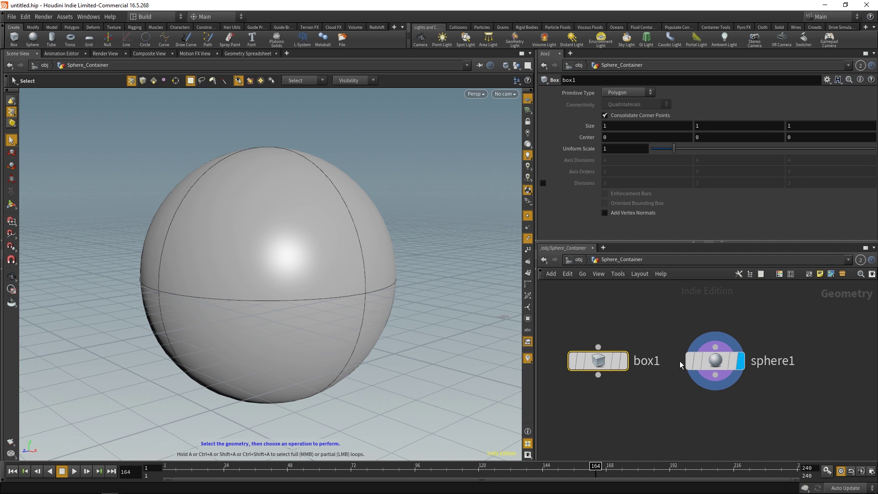
- Switch the display flag back and forth between box1 and sphere1, leaving box1 displayed and selected
mouse_move(720, 366)
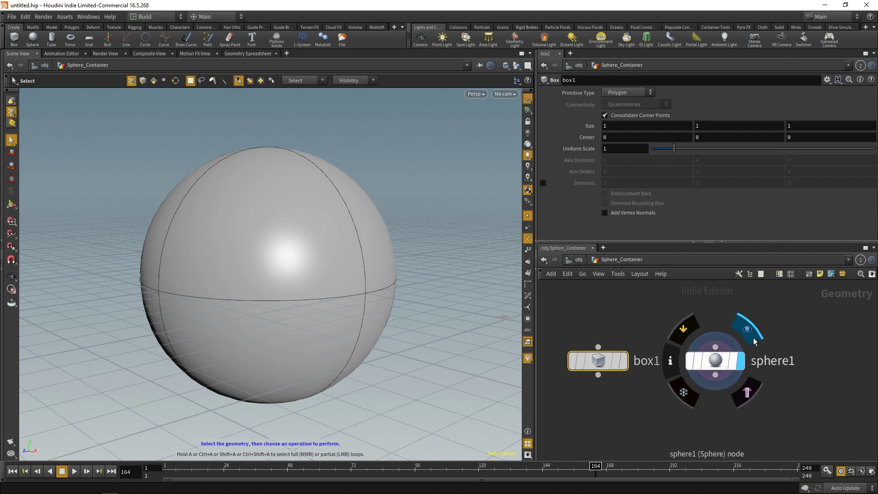
mouse_move(603, 365)
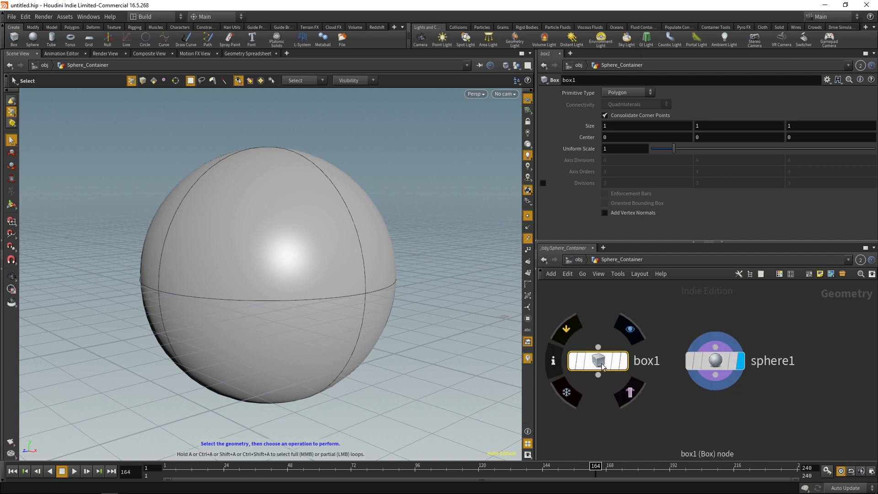
left_click(630, 329)
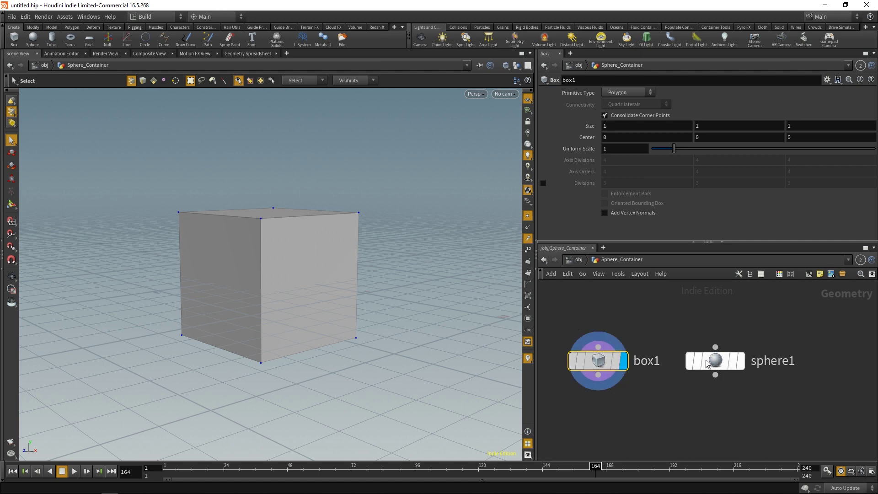
mouse_move(707, 364)
left_click(748, 329)
mouse_move(604, 362)
left_click(631, 329)
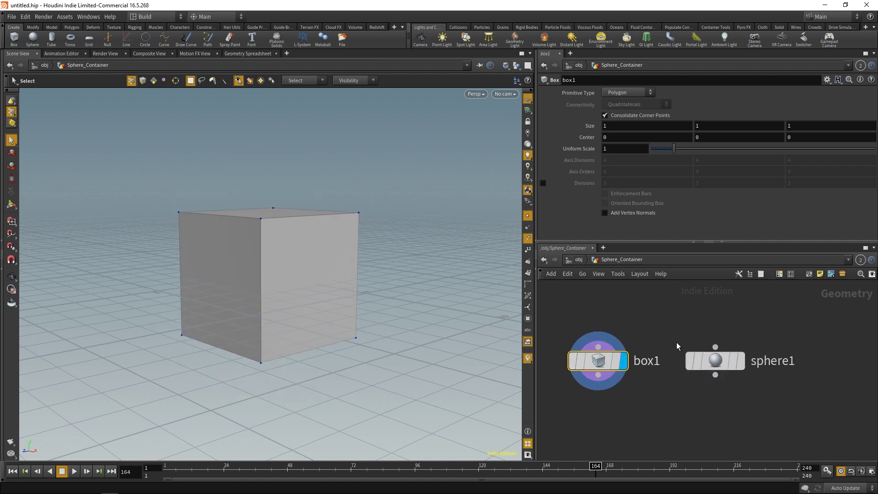
left_click(748, 329)
left_click(601, 364)
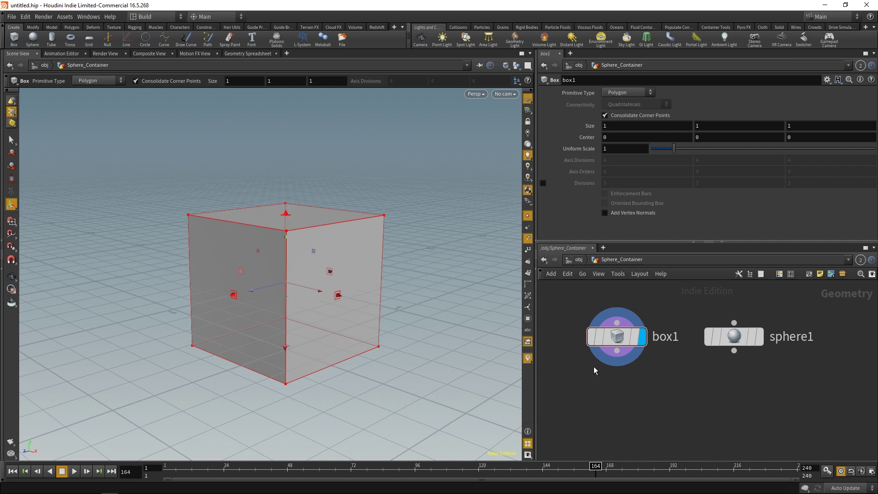
- Add a Transform node directly below box1, connected to its output and displayed
key("Tab")
type("trans")
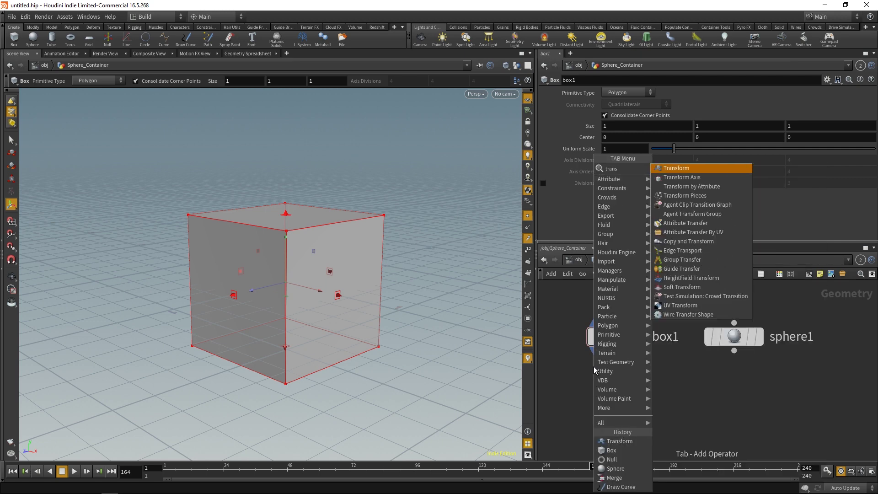
key("Return")
left_click(619, 393)
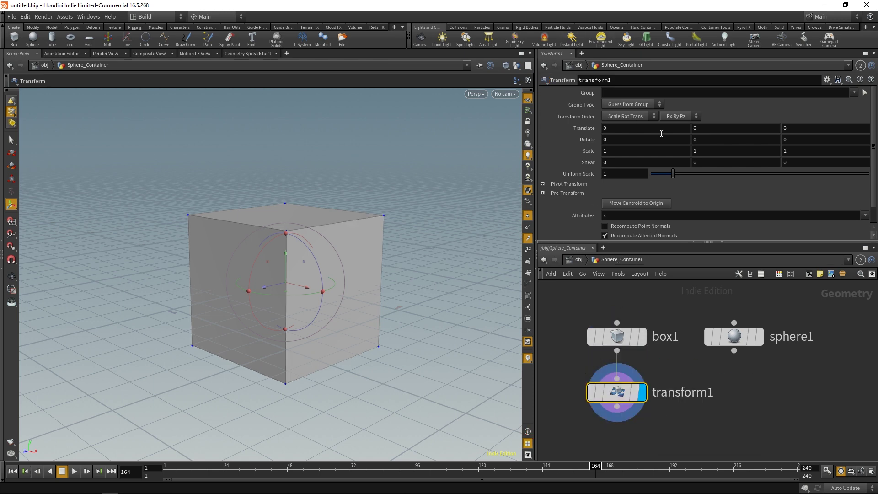
- Set the X translation of transform1 to 2 and view the moved box together with the origin
left_click(624, 130)
type("2")
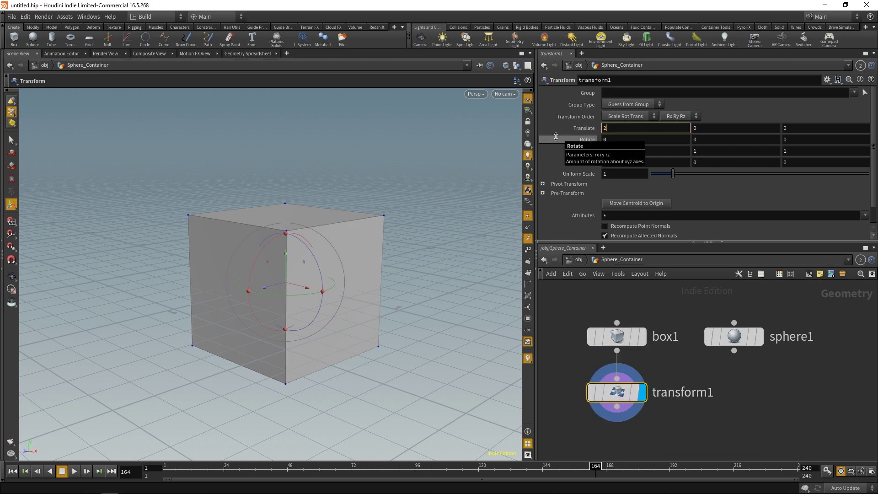
key("Return")
key("Escape")
left_click_drag(342, 221, 309, 228)
scroll(302, 231, "down", 5)
key("Return")
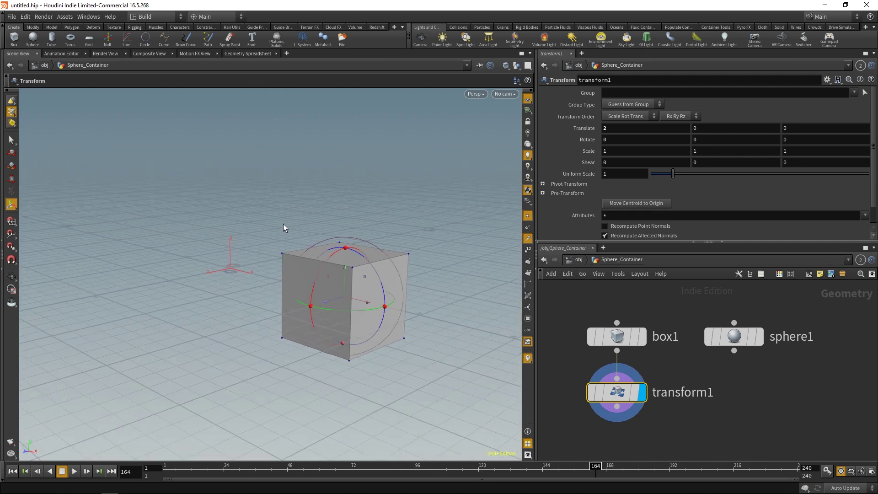
- Display box1 to compare it with the moved box, and return the display flag to transform1 with that node selected
mouse_move(644, 342)
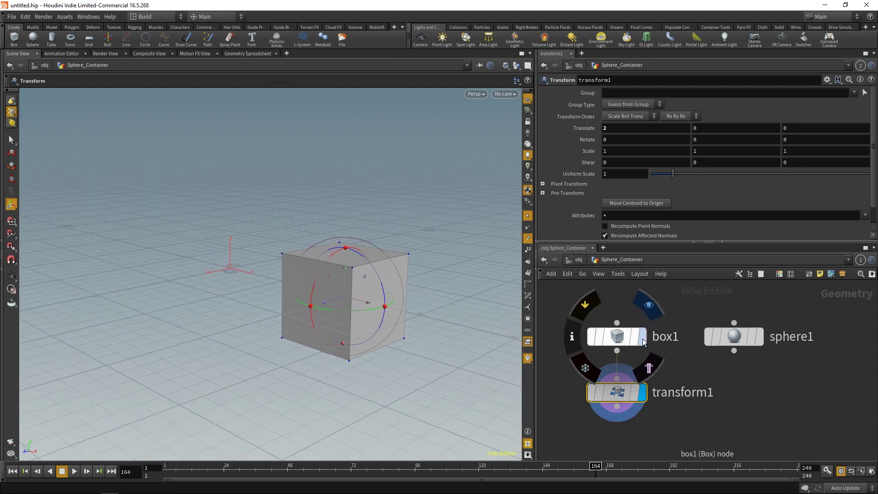
left_click(644, 341)
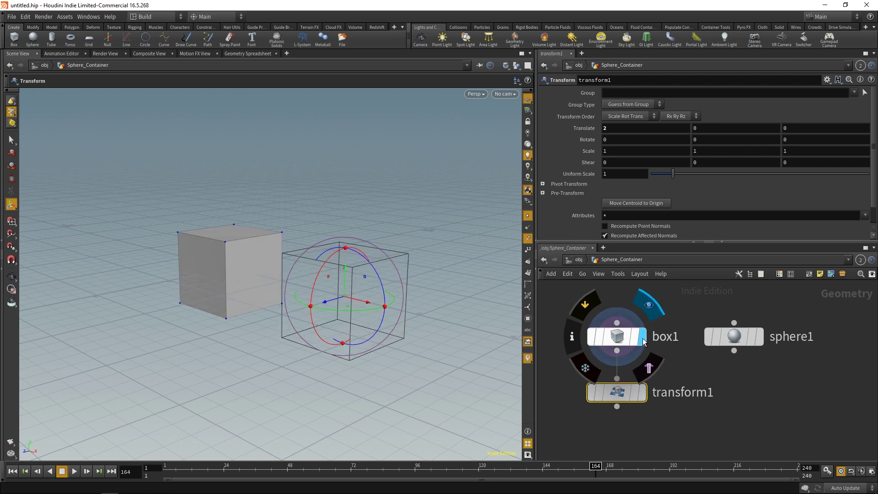
mouse_move(643, 398)
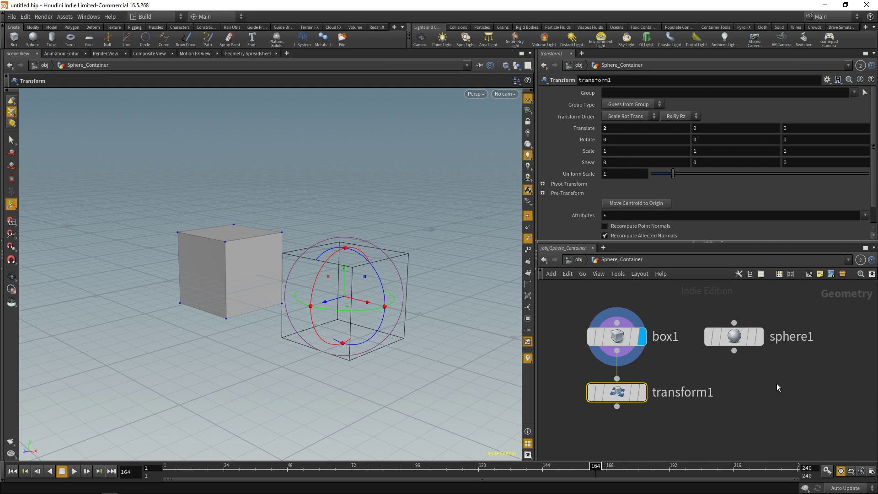
left_click(751, 337)
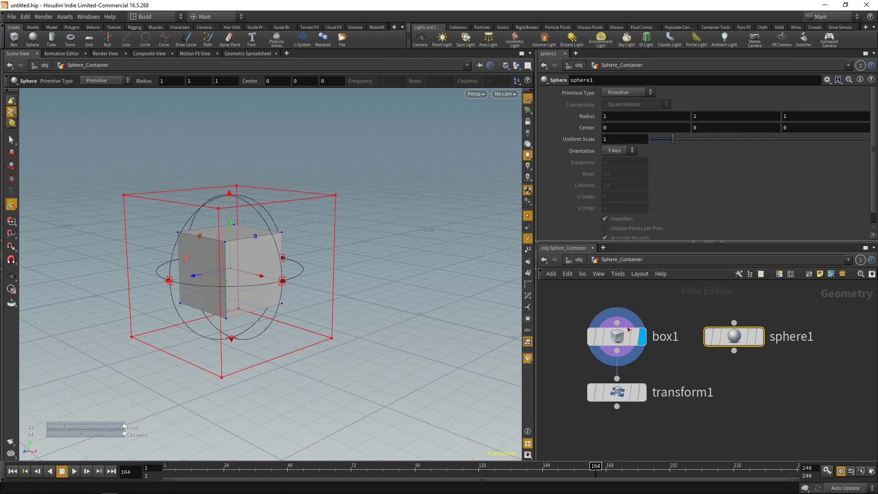
left_click(643, 394)
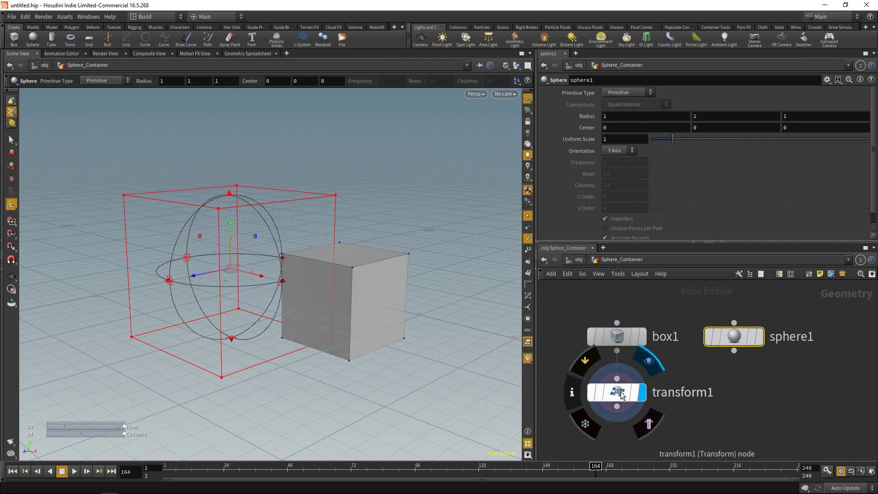
left_click(623, 394)
left_click_drag(280, 233, 315, 239)
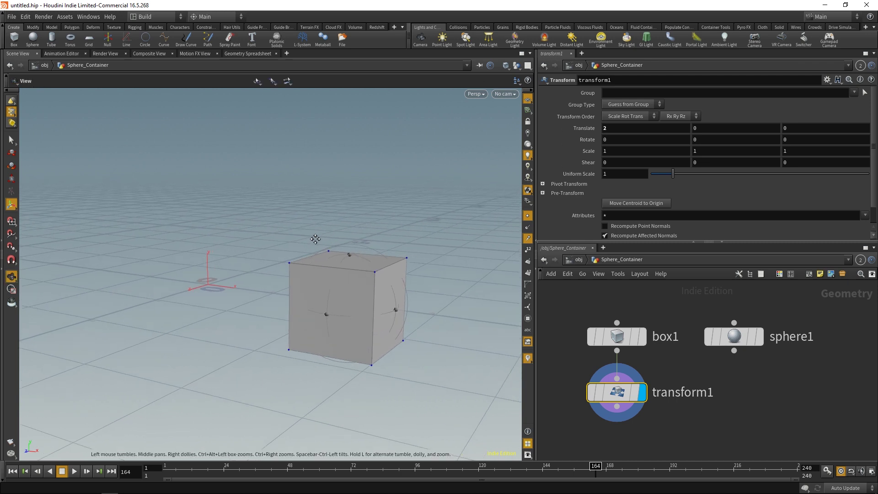
key("Return")
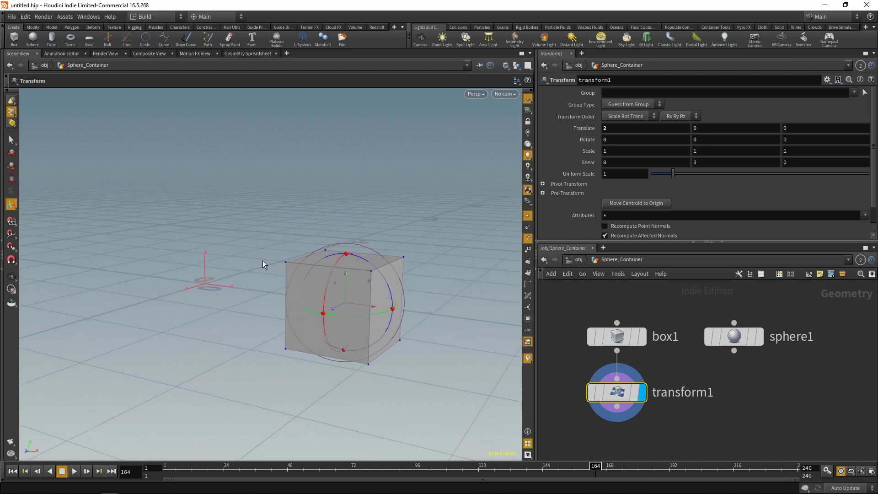
- Turn on the template flag of sphere1 to show it as a wireframe reference beside the transformed box
mouse_move(729, 339)
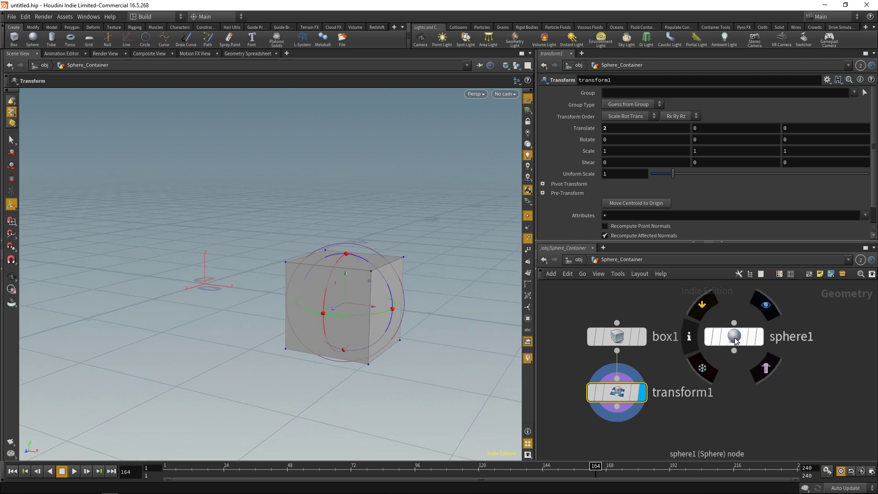
left_click(766, 373)
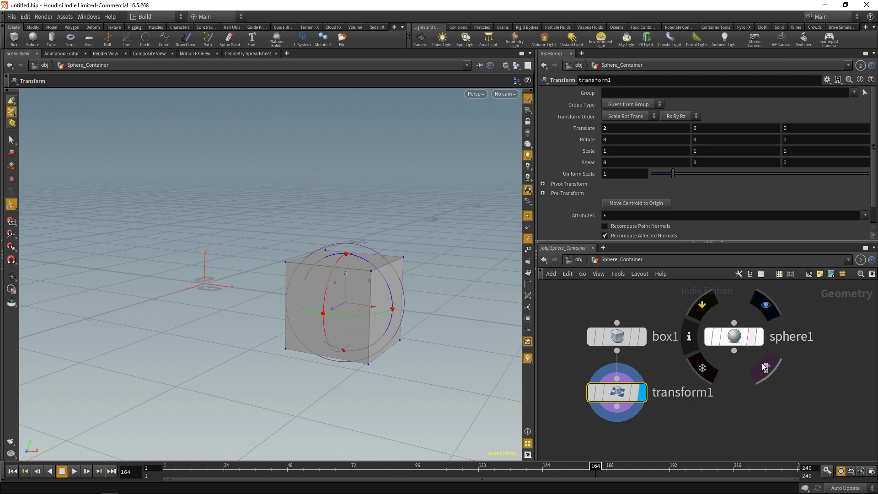
left_click(765, 372)
key("Escape")
left_click_drag(372, 275, 178, 207)
key("Return")
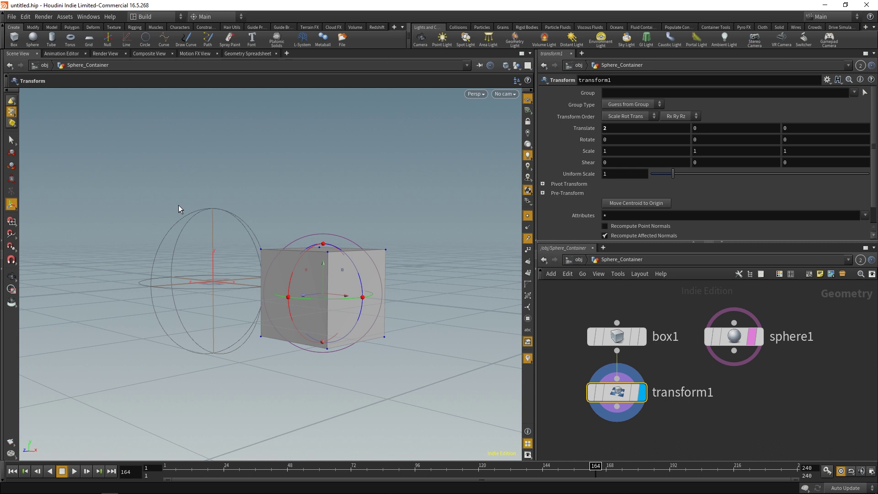
- View the wireframe sphere and the moved box from a higher angle, and select sphere1 to inspect its template flag
left_click_drag(235, 214, 211, 260)
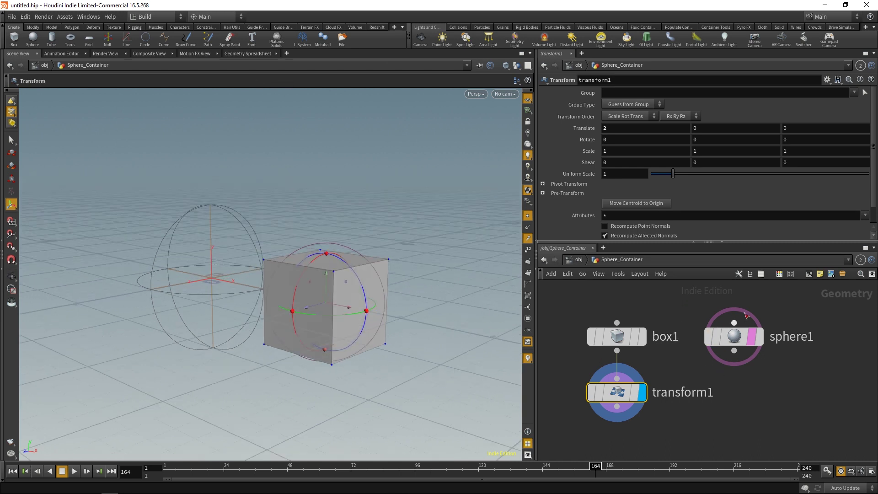
key("Escape")
left_click_drag(232, 274, 274, 320)
key("Return")
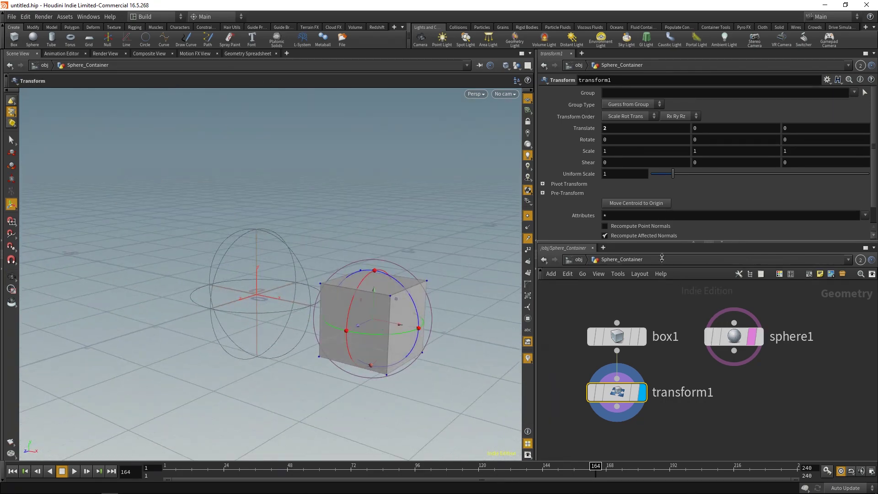
left_click(732, 345)
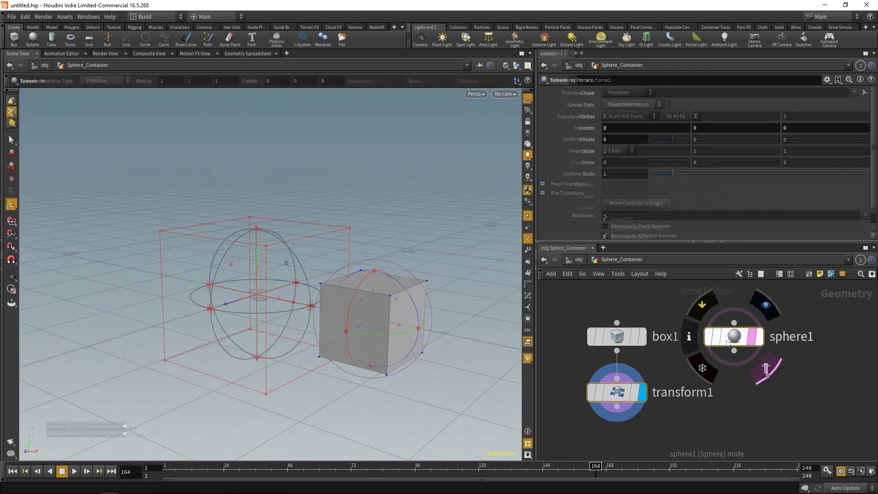
- Select transform1 and turn on its bypass flag so the box ignores the translation
left_click(606, 391)
mouse_move(645, 368)
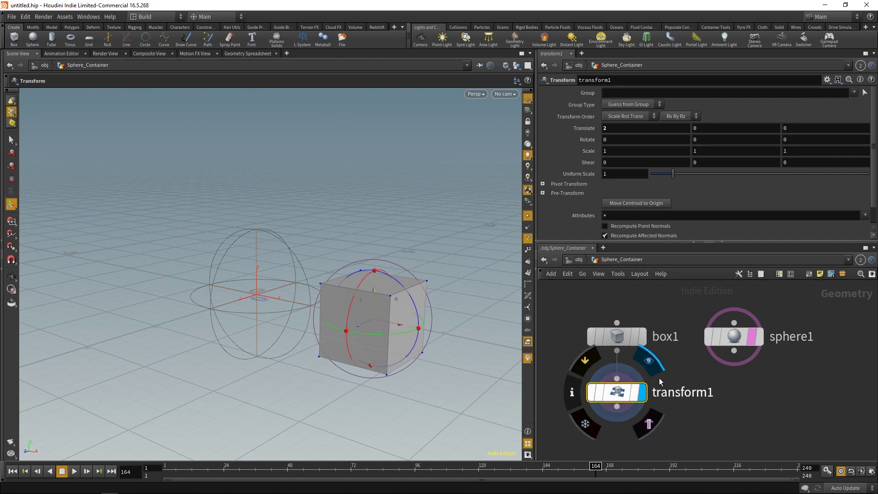
left_click(586, 361)
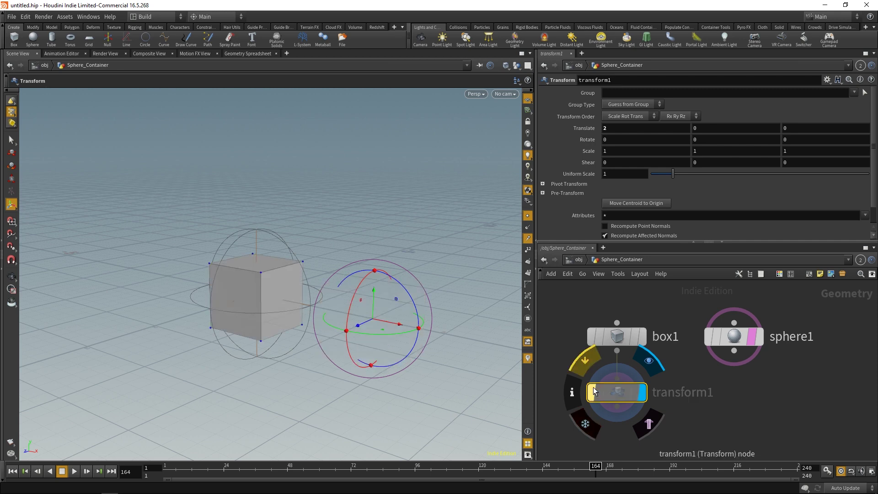
- Review the node info of transform1 with its window moved clear of the network, and close it
left_click(576, 389)
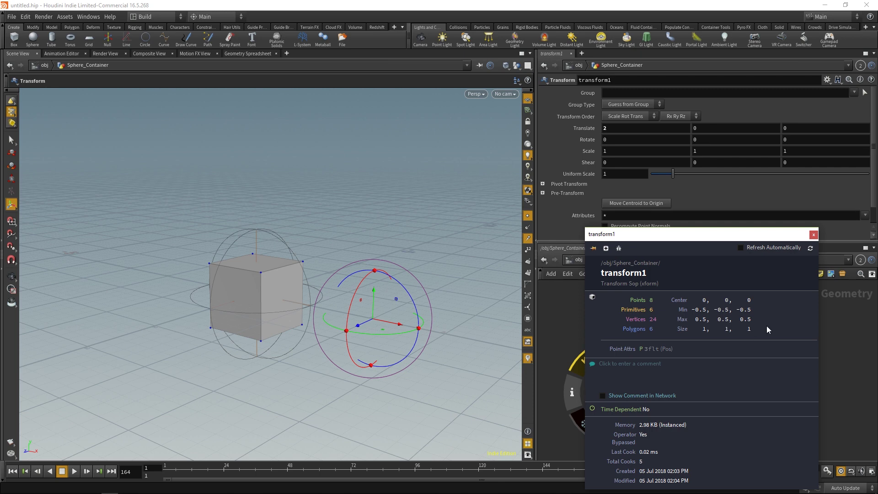
left_click_drag(687, 235, 389, 141)
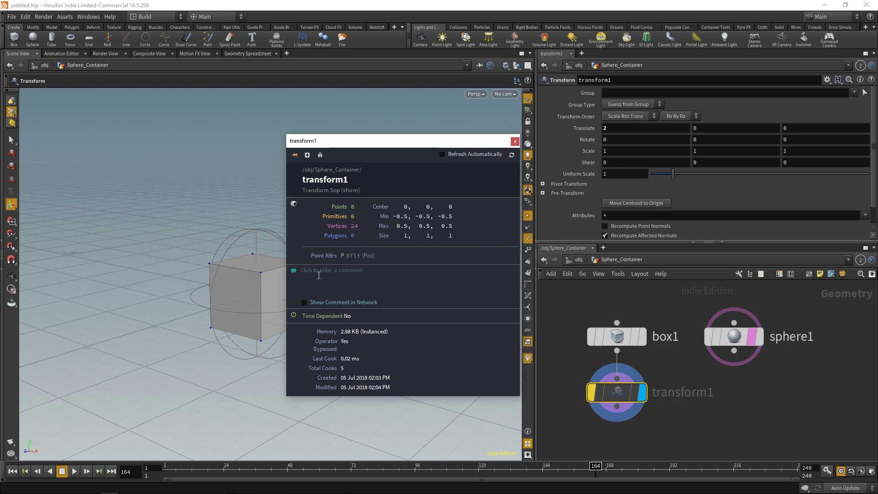
left_click(515, 141)
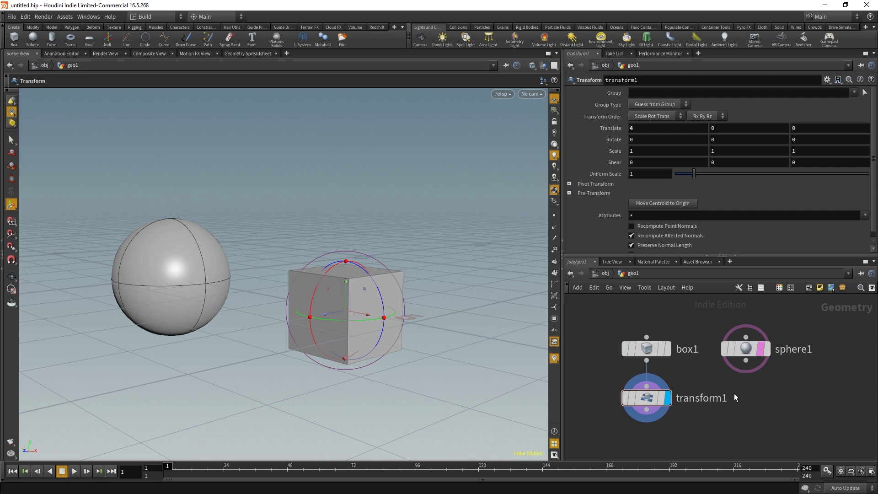
- Turn on the lock flag of transform1 in the geo1 network
mouse_move(631, 416)
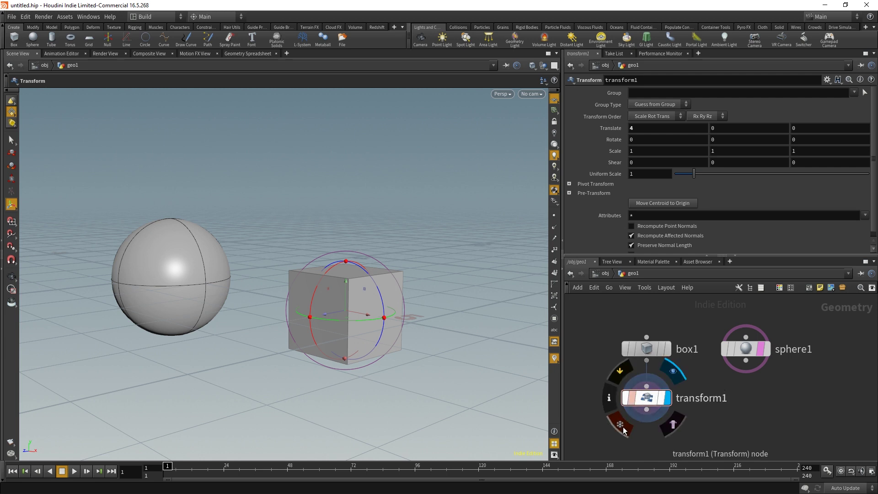
left_click(624, 430)
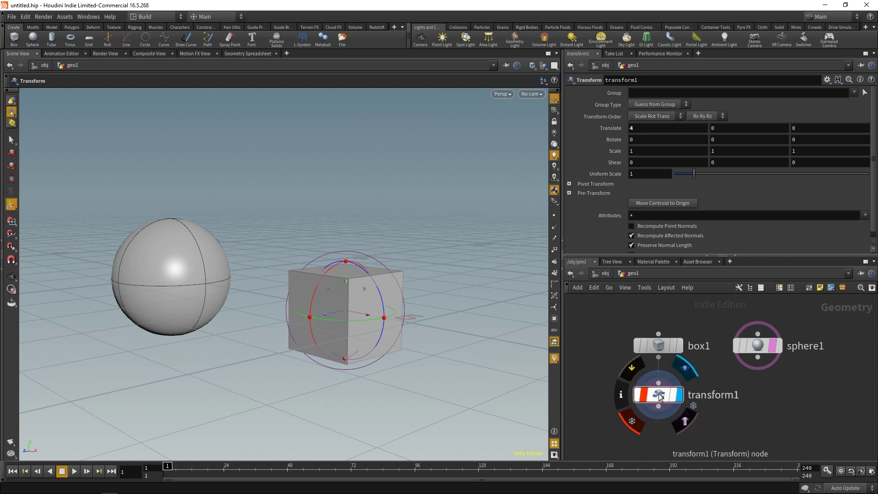
middle_click_drag(613, 370, 619, 369)
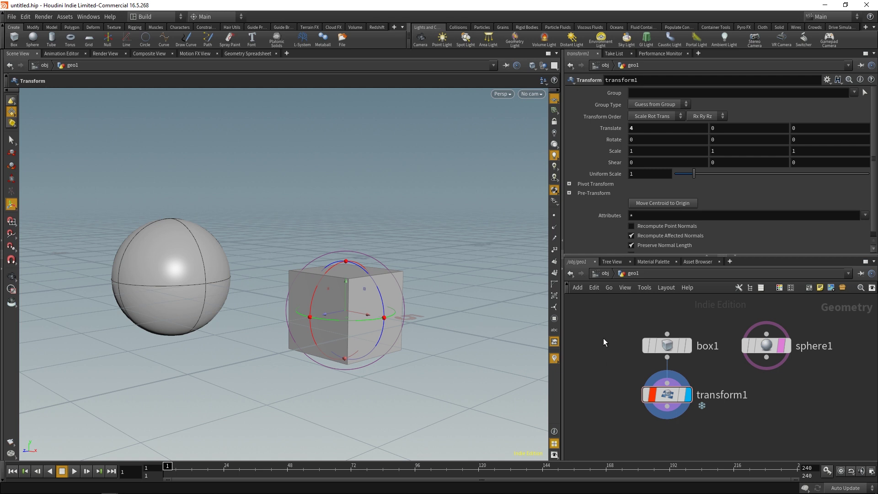
middle_click_drag(604, 338, 599, 331)
- Move transform1 farther below box1 in the network and select it
left_click_drag(612, 319, 672, 353)
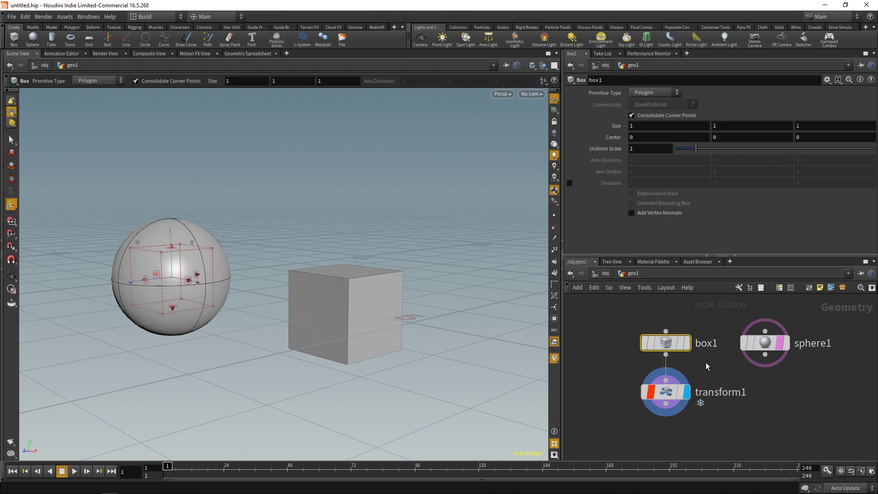
middle_click_drag(671, 398, 679, 360)
left_click_drag(679, 360, 679, 415)
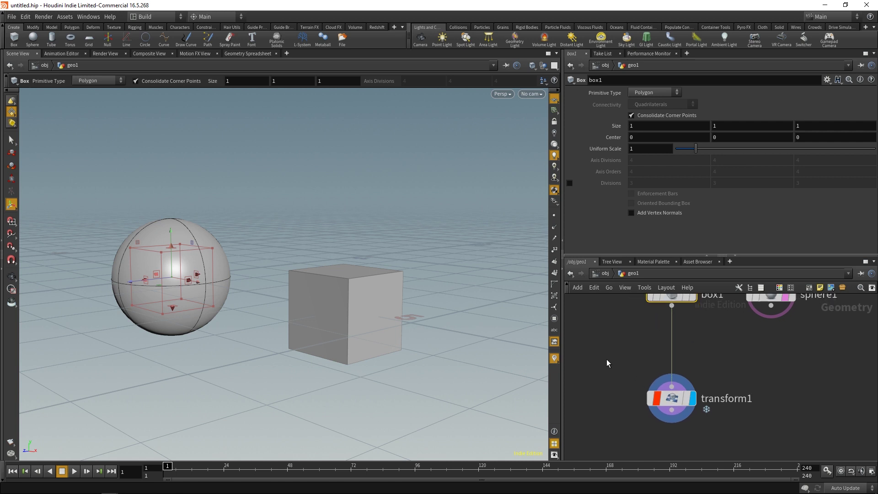
left_click_drag(608, 360, 723, 430)
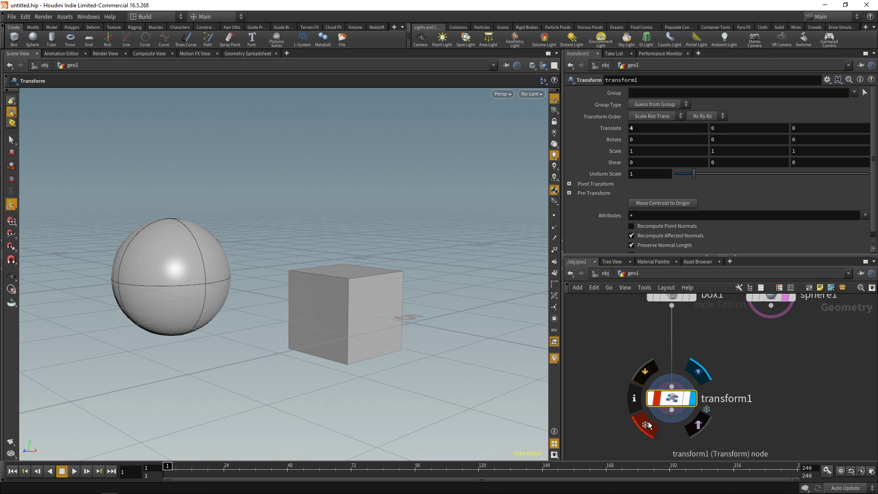
middle_click_drag(628, 342, 621, 373)
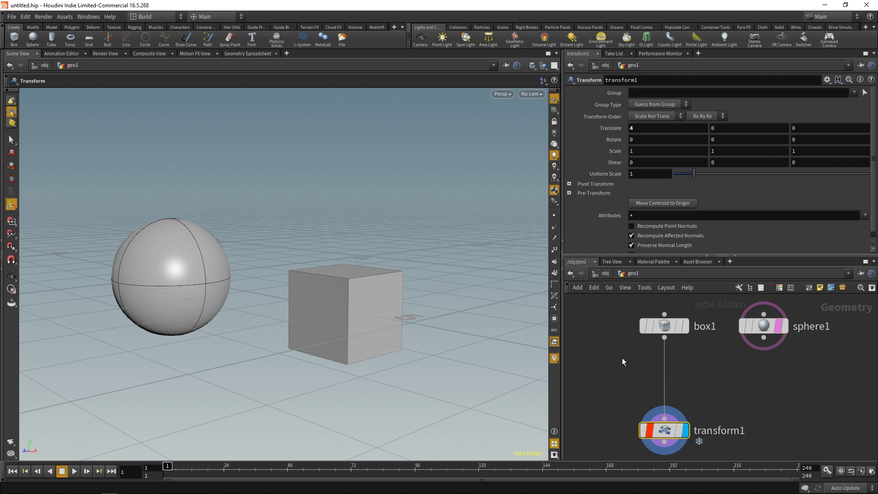
- Set the uniform scale of box1 to 3.46 to test the lock on transform1
left_click(673, 326)
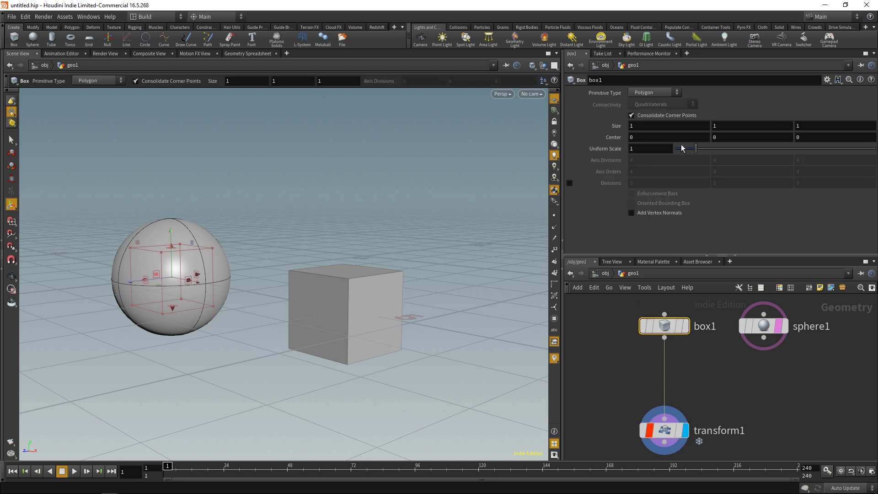
left_click_drag(698, 150, 744, 153)
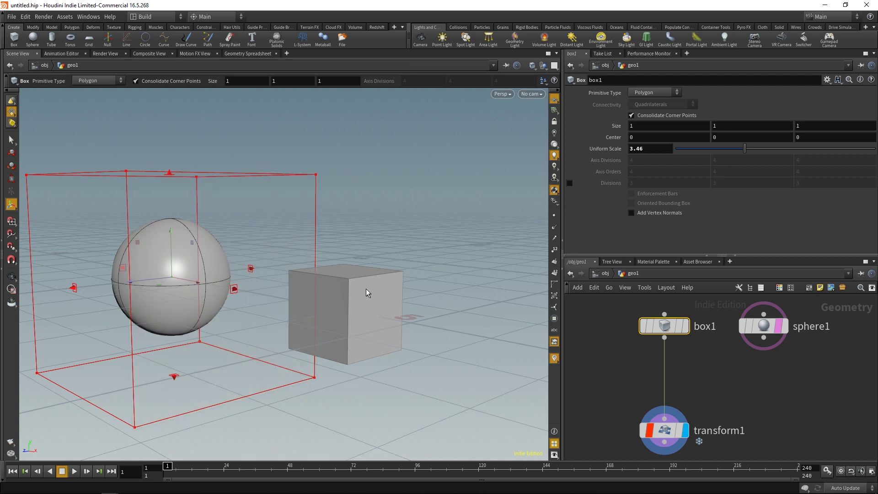
middle_click_drag(590, 382, 592, 350)
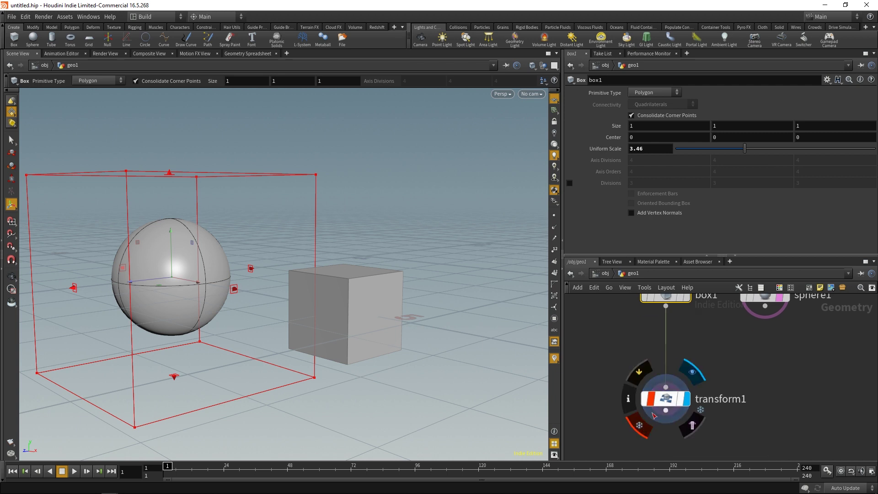
middle_click_drag(666, 401, 656, 411)
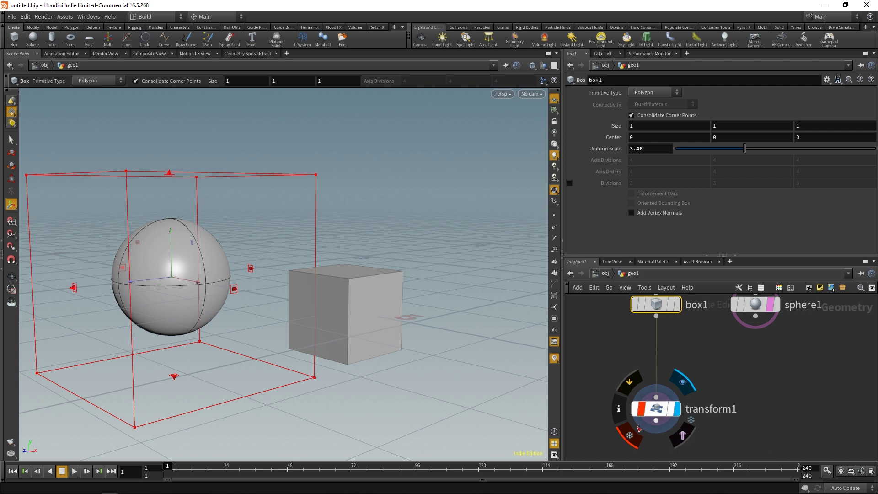
mouse_move(663, 323)
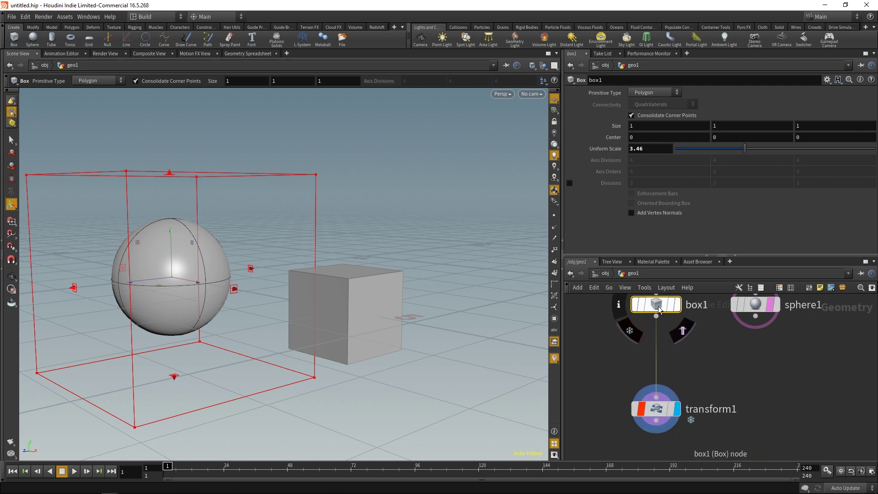
- Set the uniform scale of box1 back to 1 and select the locked transform1
left_click(659, 410)
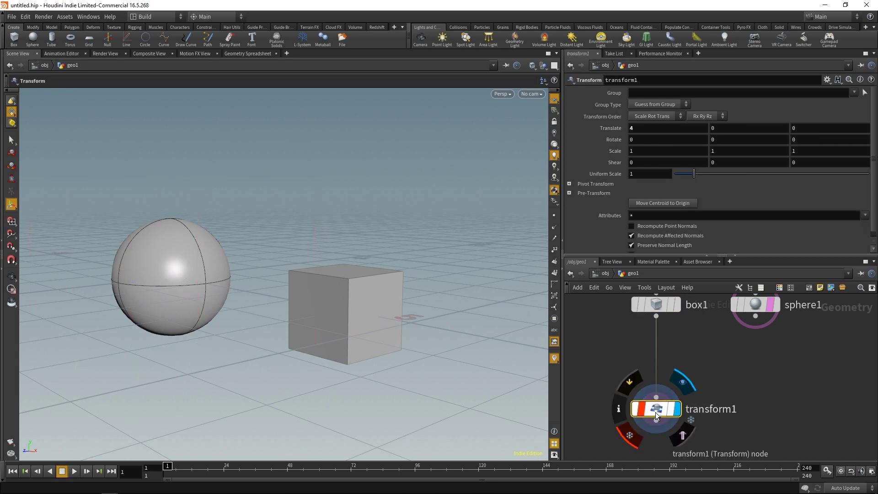
left_click(657, 305)
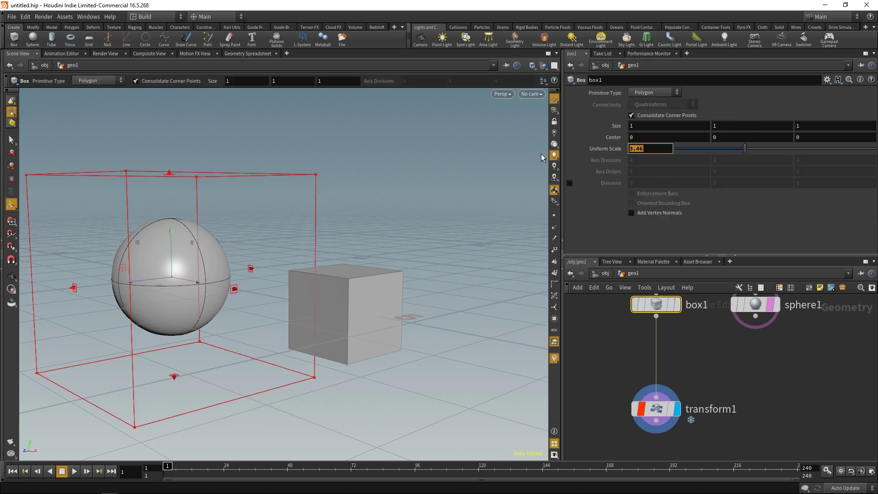
type("1")
key("Return")
left_click_drag(601, 366, 695, 441)
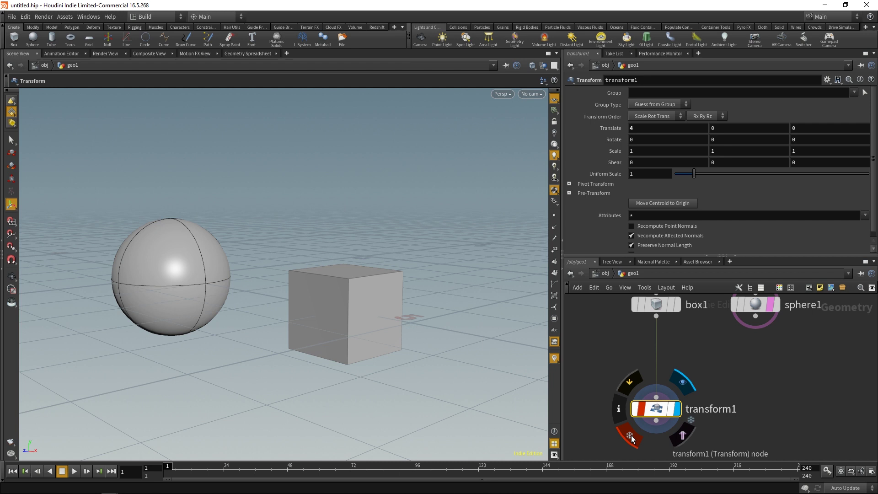
middle_click_drag(631, 436, 671, 375)
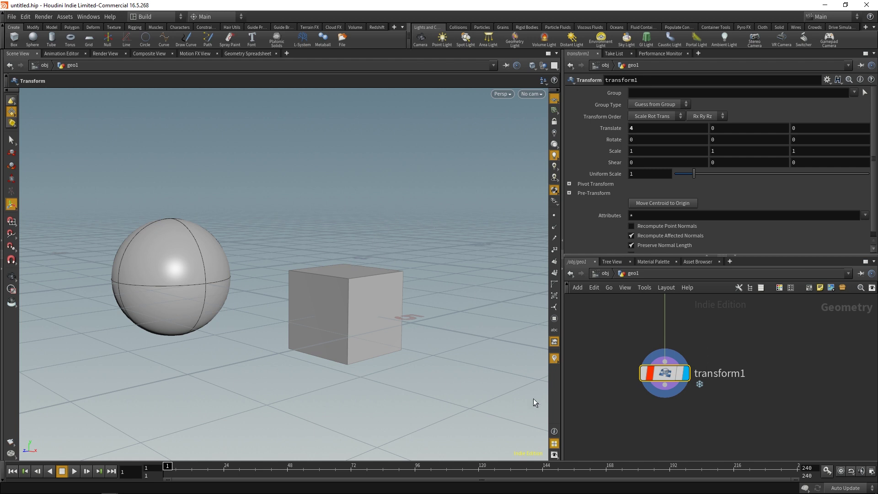
mouse_move(658, 389)
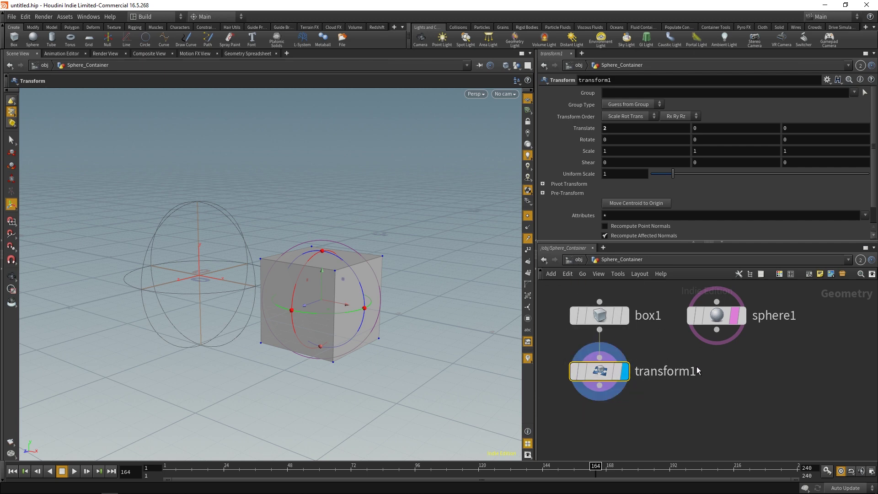
- Move the display and render flags from transform1 to box1 in Sphere_Container
left_click(626, 320)
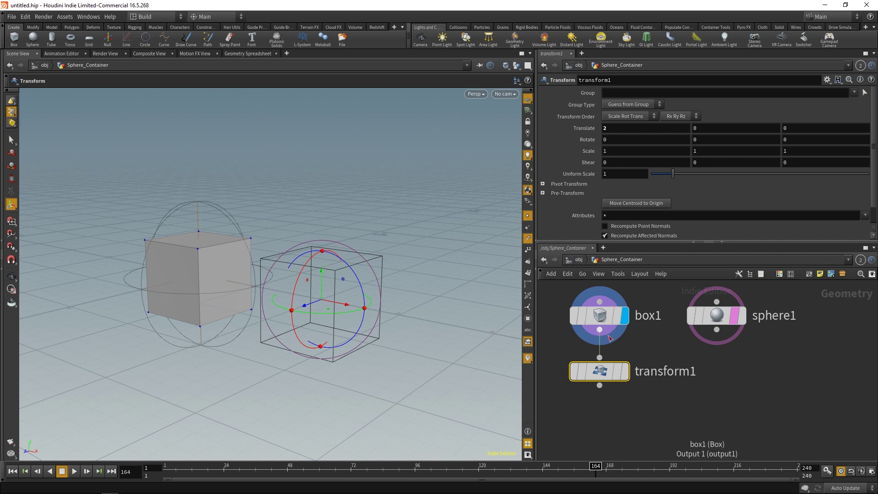
key("h")
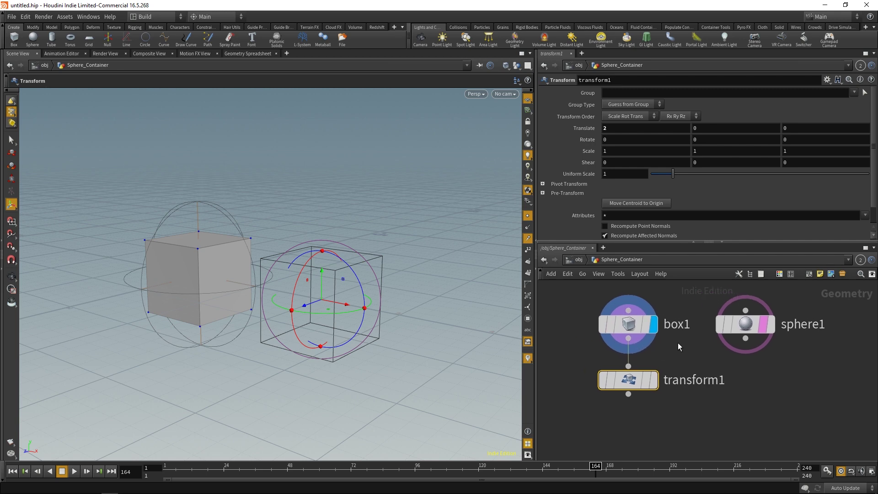
mouse_move(633, 349)
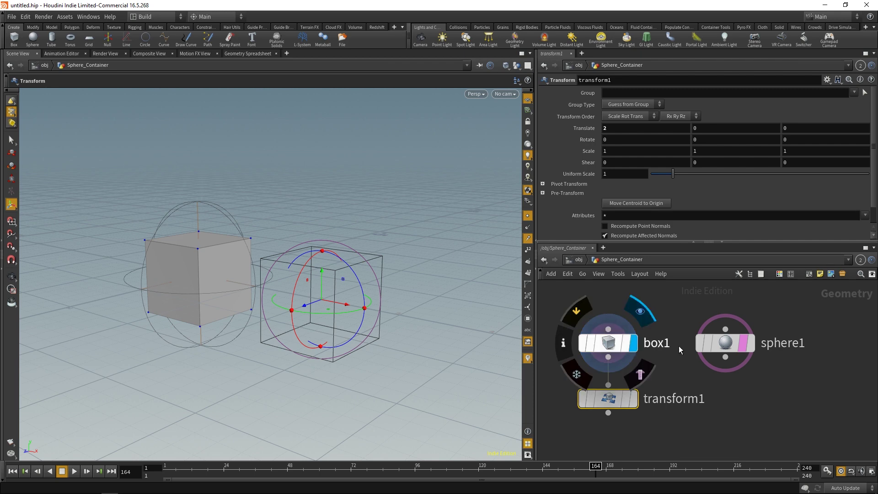
- Turn off the template flag of sphere1 and give that node the display and render flags
left_click(725, 342)
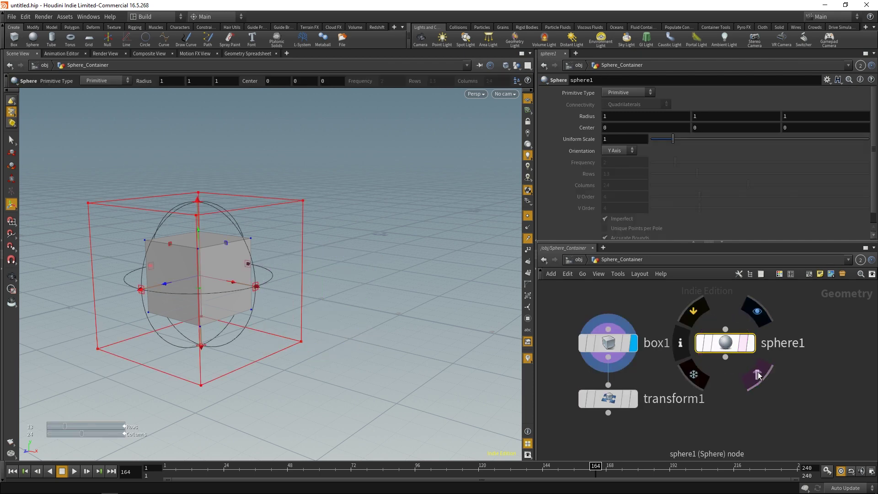
left_click(753, 349)
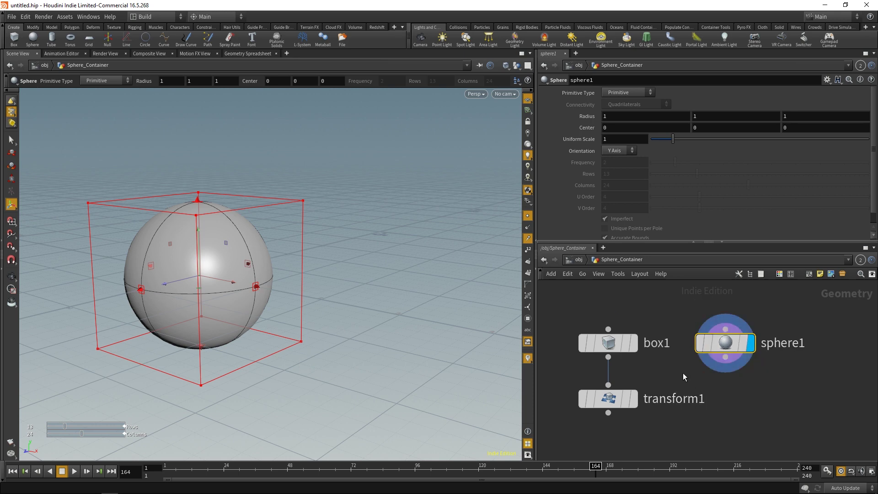
middle_click_drag(647, 362, 672, 365)
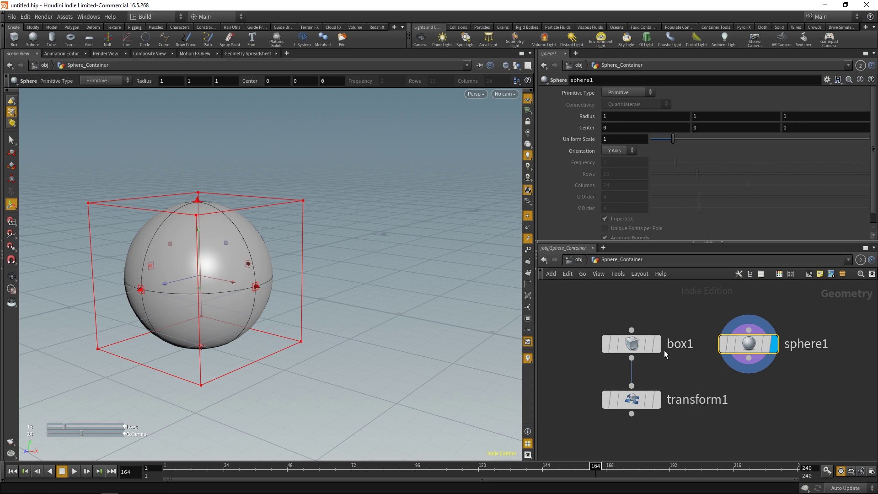
- Set only the render flag on box1, leaving the display flag on sphere1
mouse_move(658, 352)
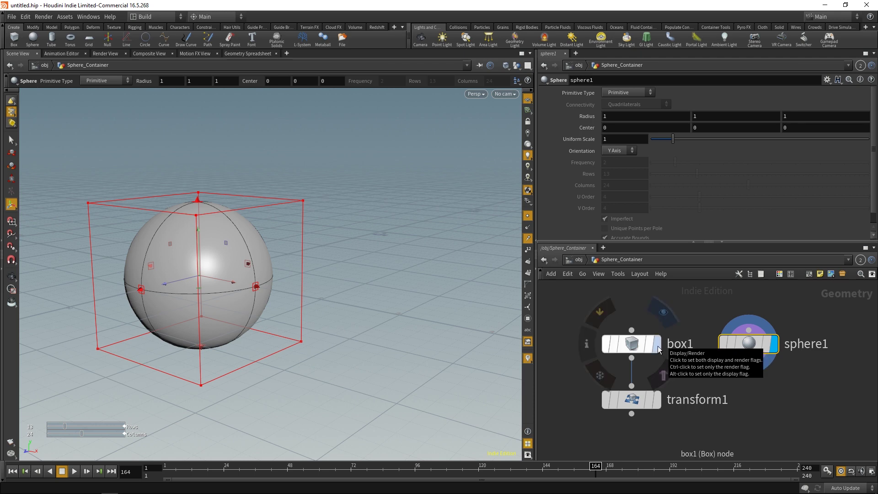
left_click(659, 348, "ctrl")
key("h")
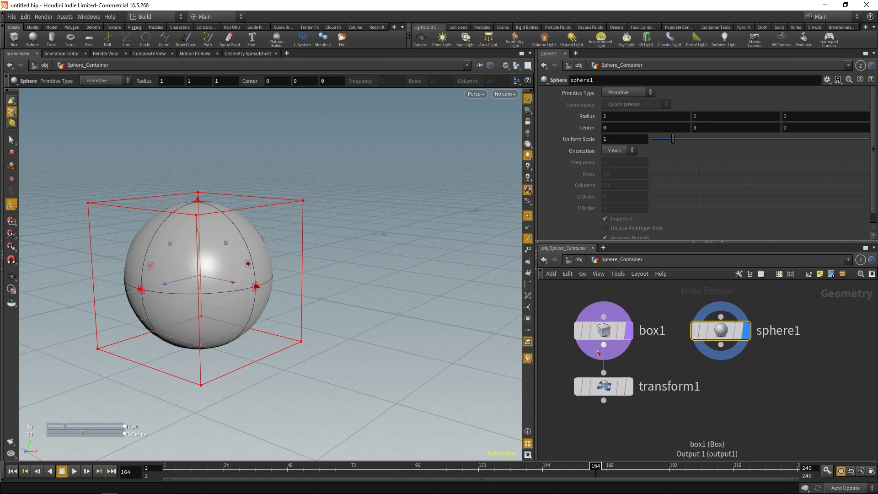
mouse_move(595, 349)
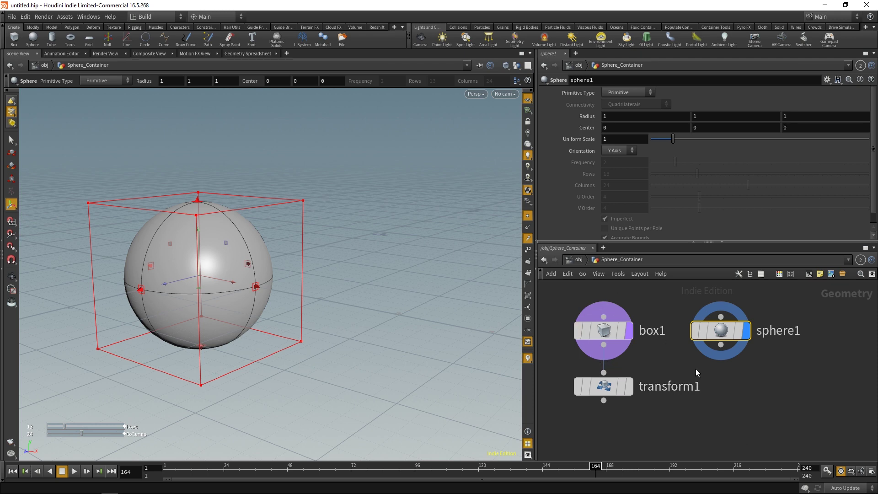
middle_click_drag(690, 371, 687, 374)
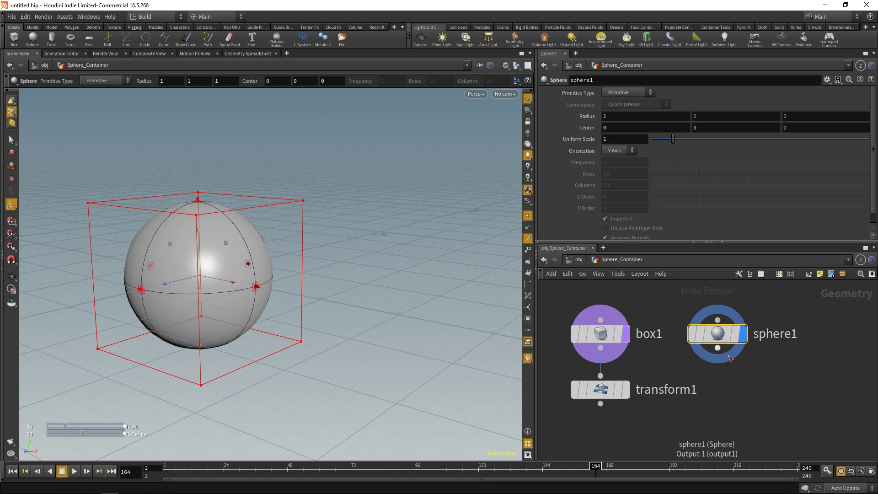
- Leave Sphere_Container and go up to the obj network level
mouse_move(746, 339)
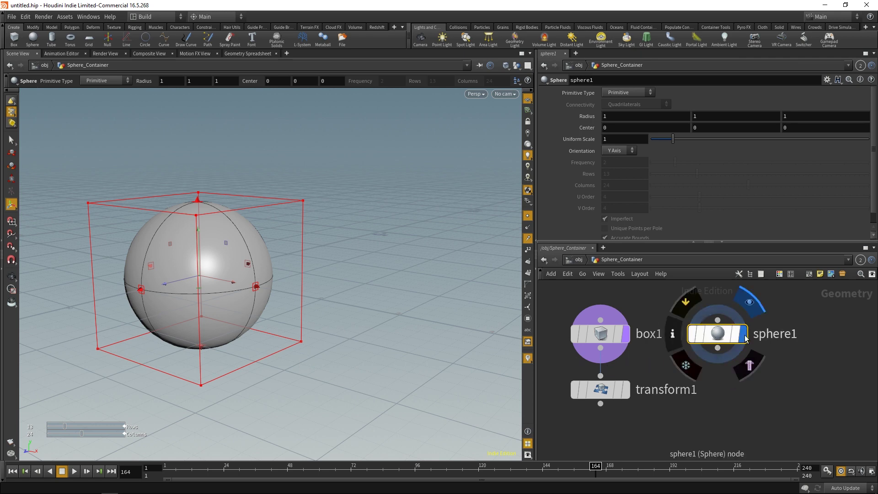
left_click(580, 261)
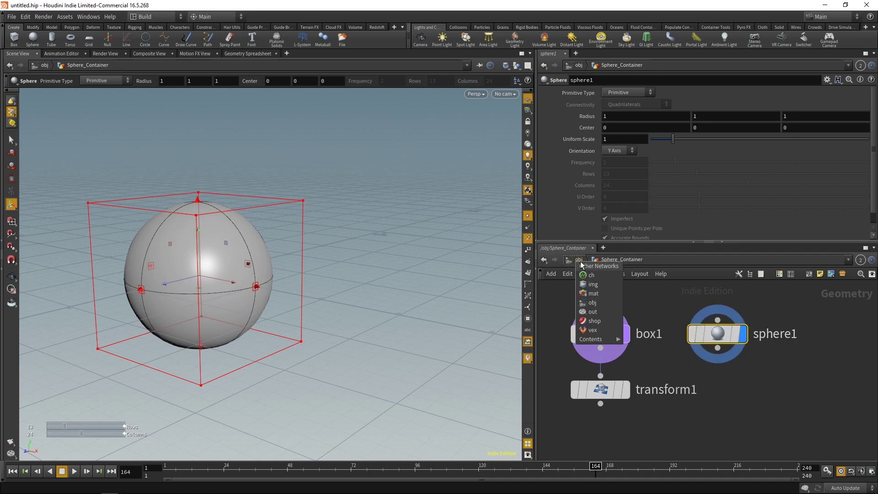
left_click(593, 302)
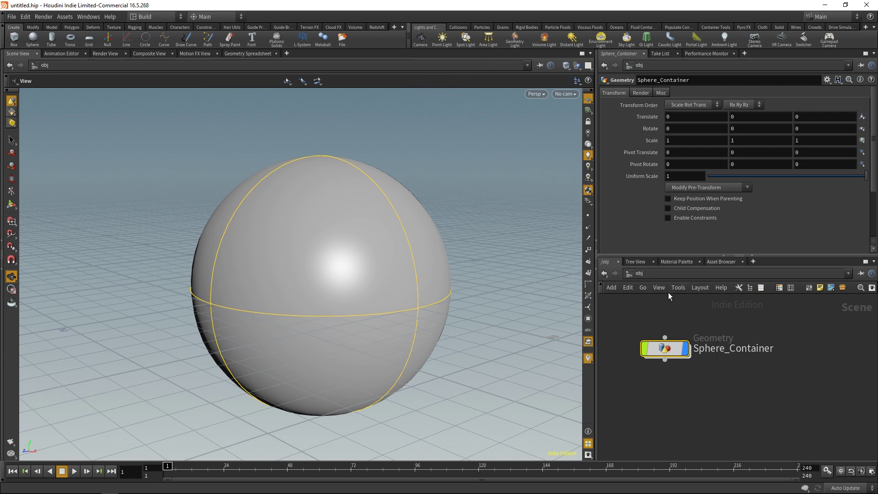
- Add a camera node above Sphere_Container in the obj network, and delete that node again
middle_click_drag(669, 302, 696, 338)
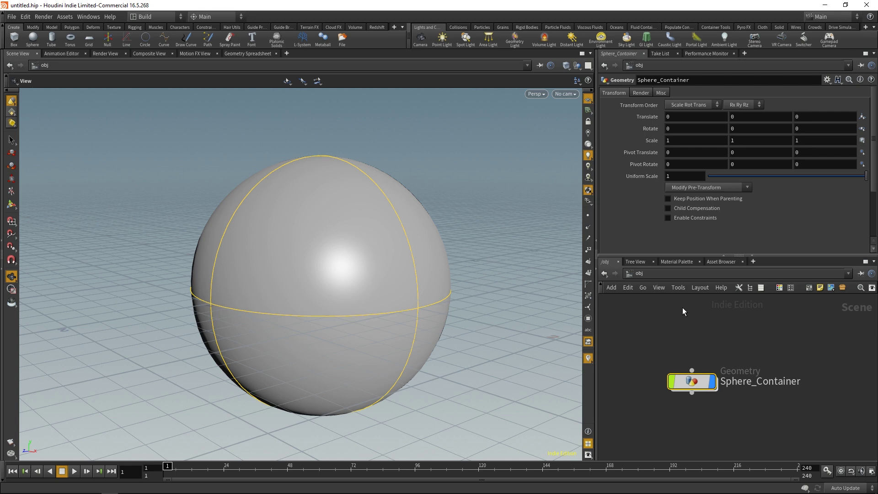
key("Tab")
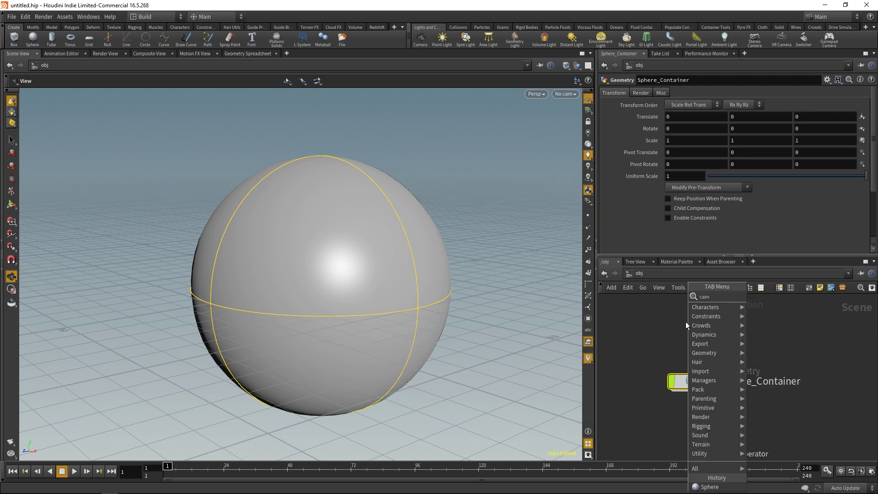
type("cam")
key("Return")
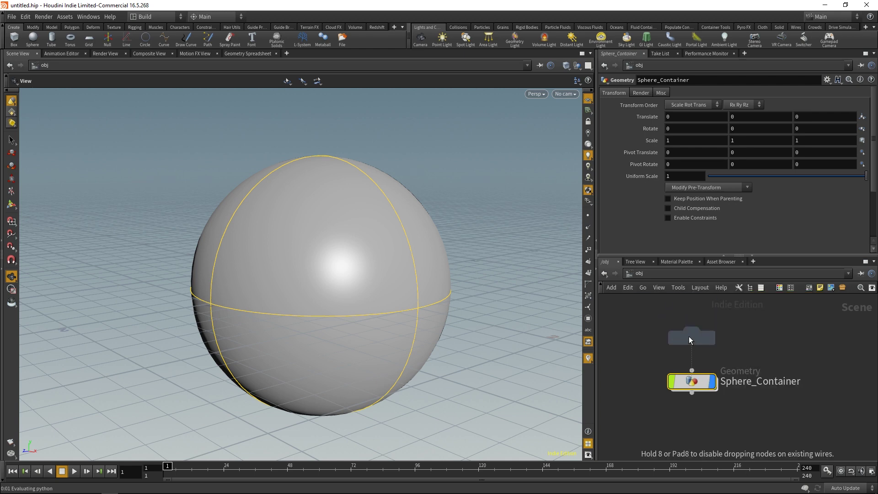
left_click(689, 337)
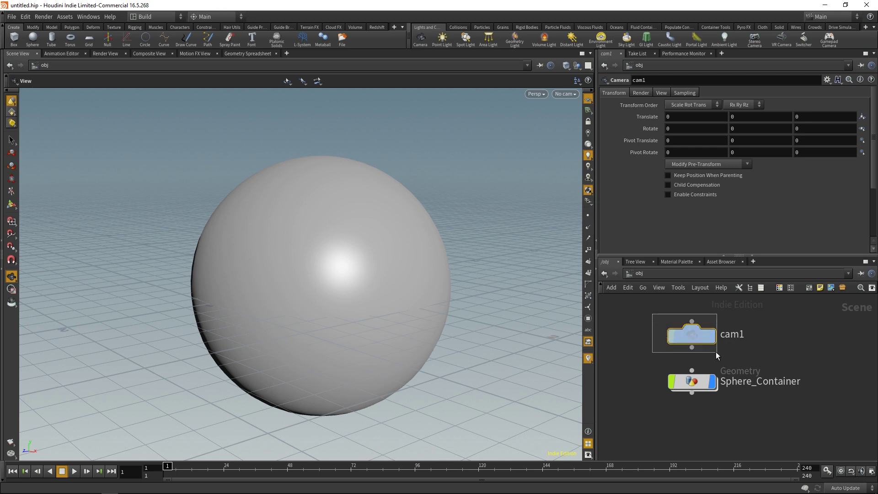
key("Delete")
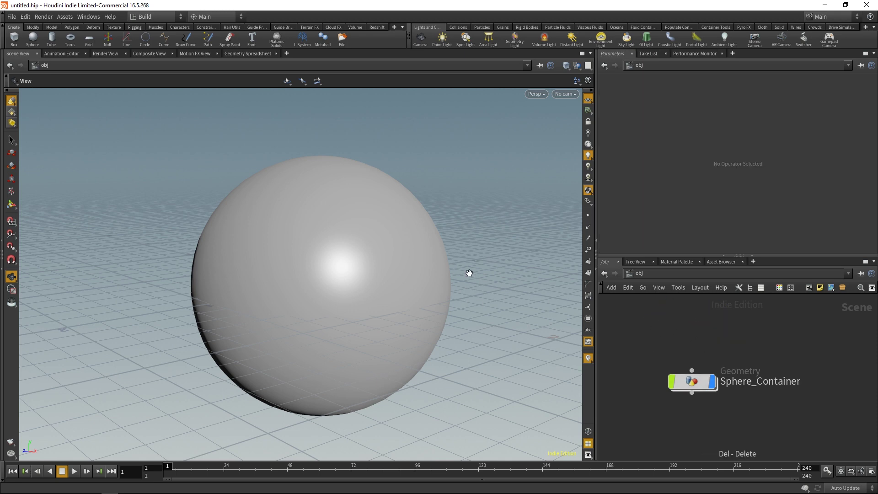
- Place a shelf camera in the viewport at about -1.08, 0.56, 1.16, and delete it after arranging its node below Sphere_Container
left_click(421, 41)
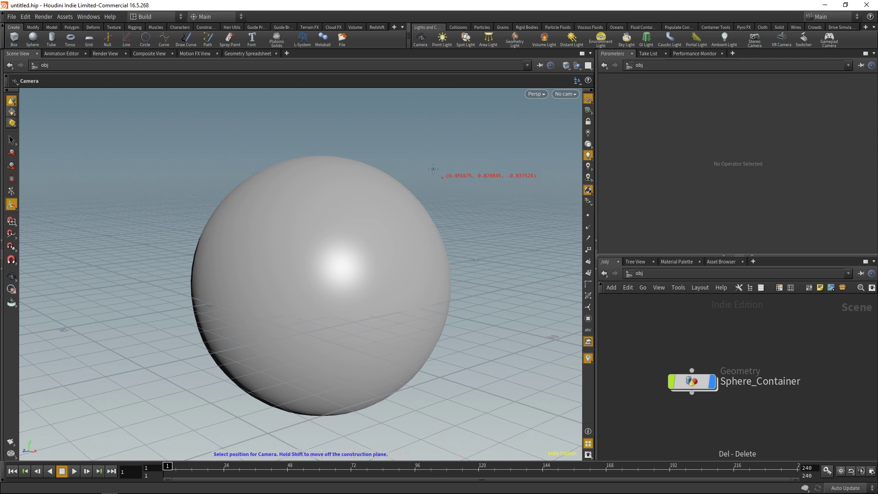
left_click(118, 214)
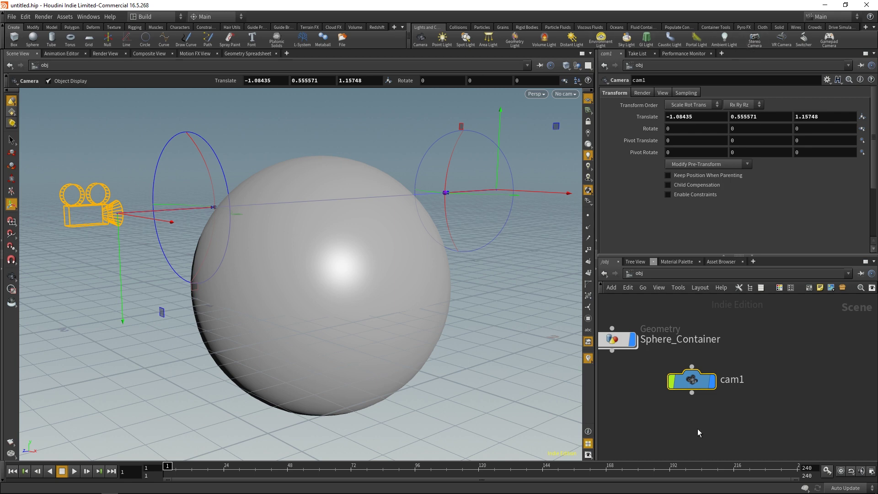
left_click_drag(695, 382, 621, 389)
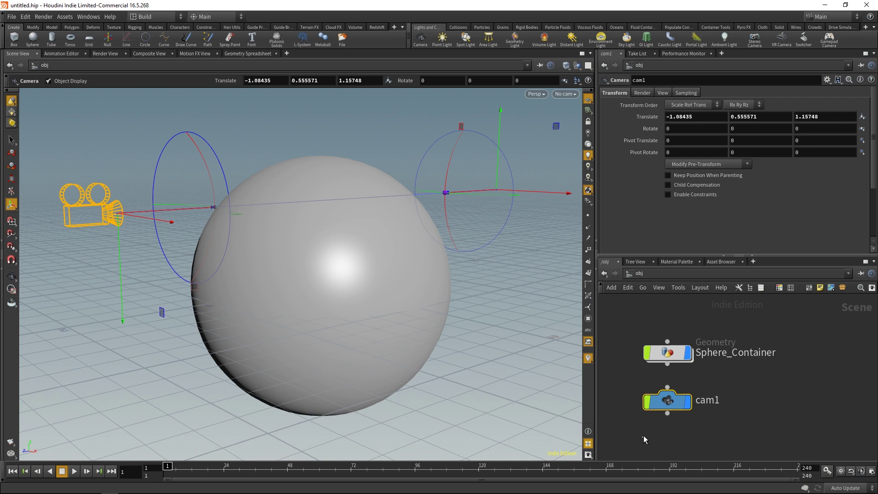
key("Delete")
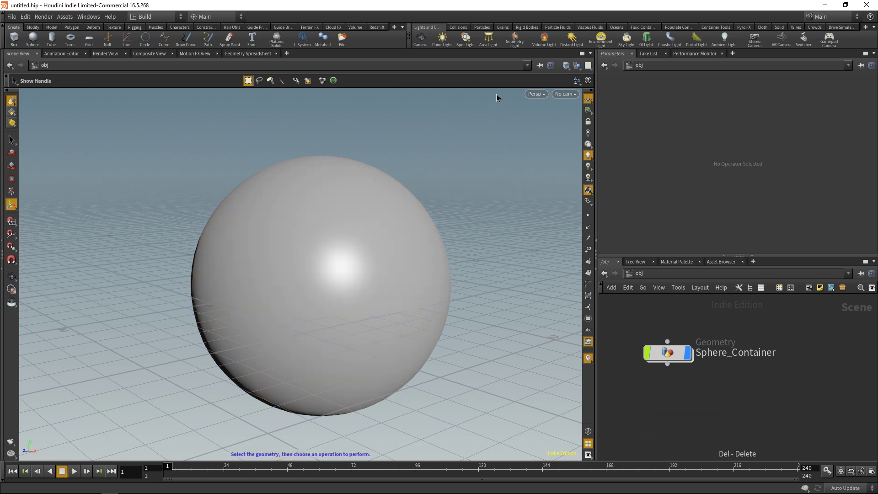
- Show the Pyro FX shelf tools, and inspect the FPS setting in the Global Animation Options
left_click(743, 27)
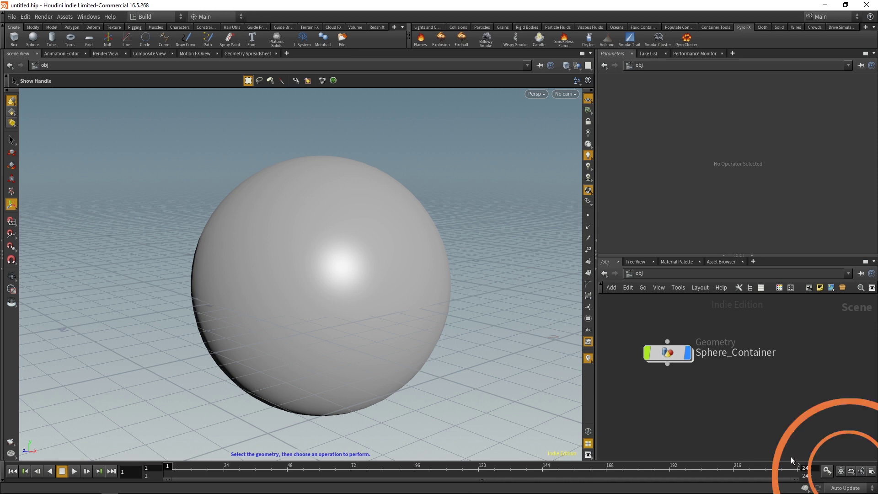
left_click(873, 472)
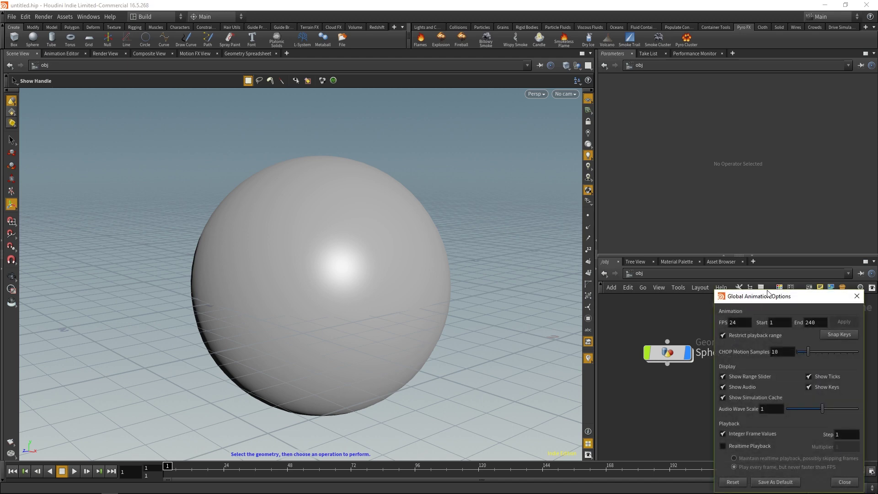
left_click_drag(802, 297, 454, 161)
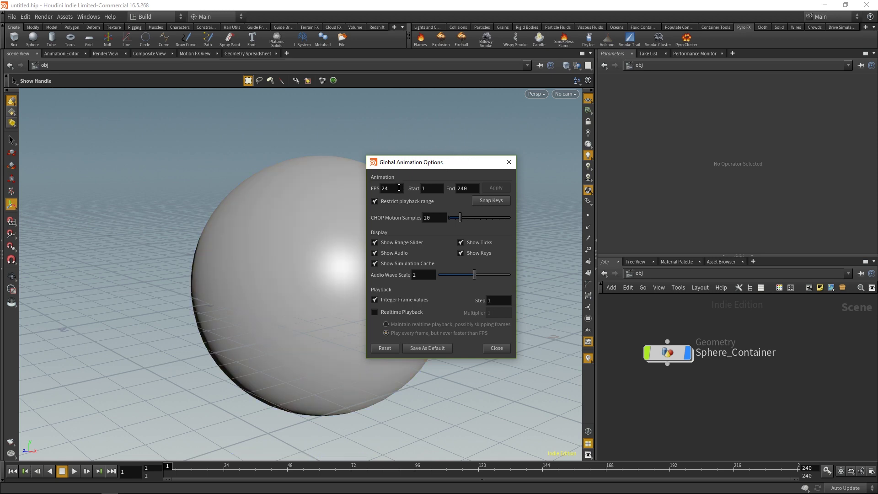
left_click_drag(402, 188, 356, 193)
left_click(383, 186)
double_click(396, 185)
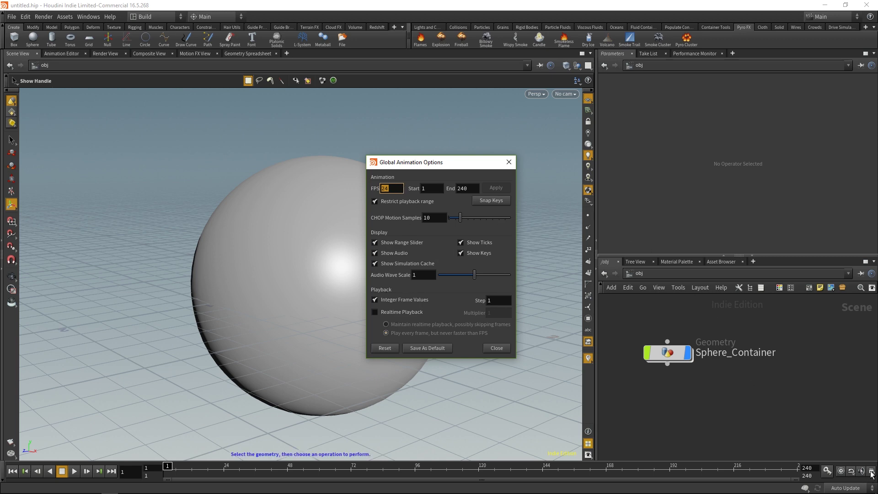
left_click(509, 162)
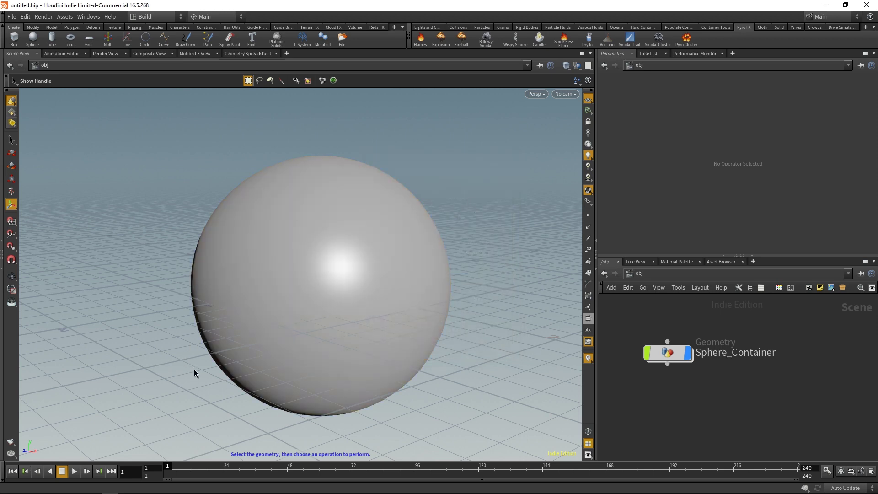
- Select the sphere in the viewport with the Select tool
left_click(13, 140)
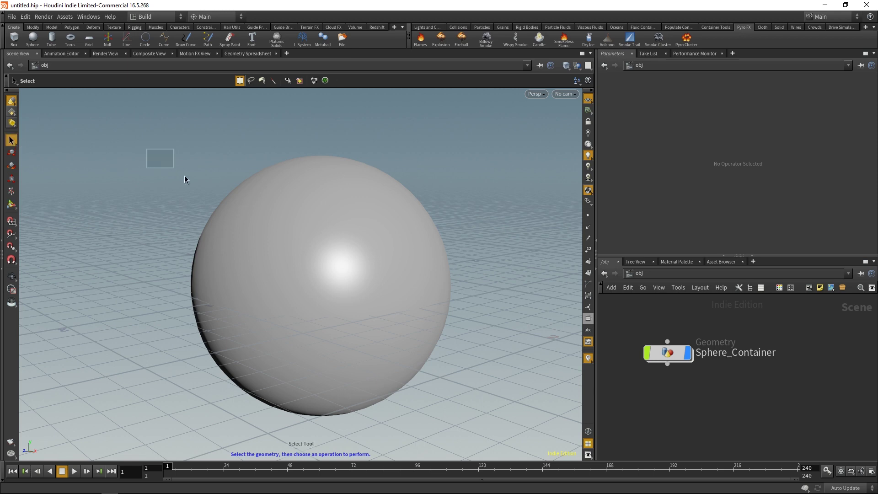
left_click(243, 192)
left_click(320, 229)
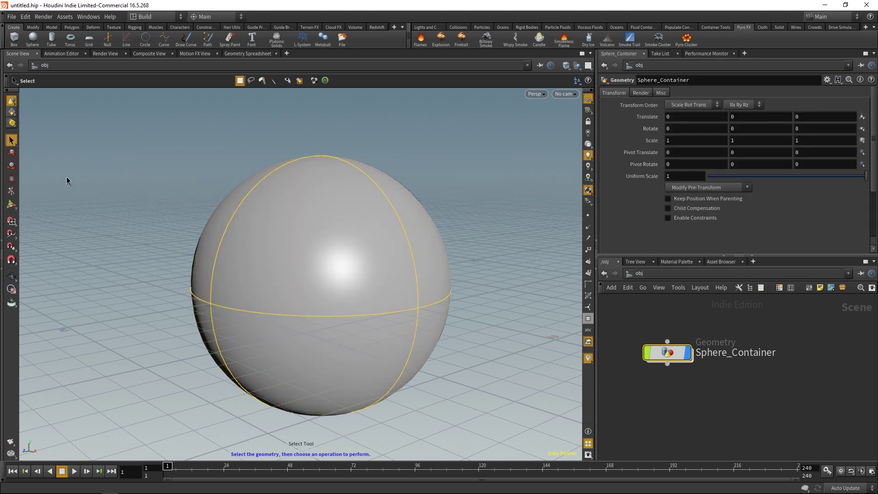
- Try moving the sphere about -1.45 along Z with the Move tool, and undo the move
left_click(11, 152)
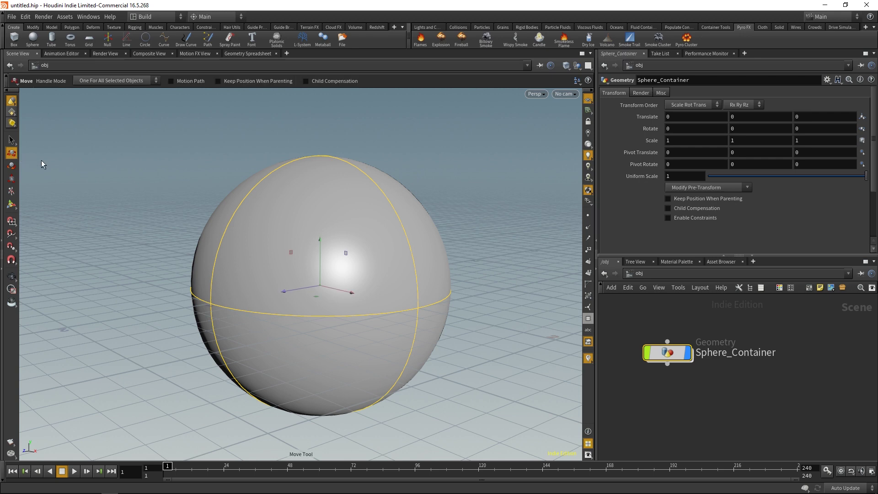
left_click_drag(284, 291, 432, 240)
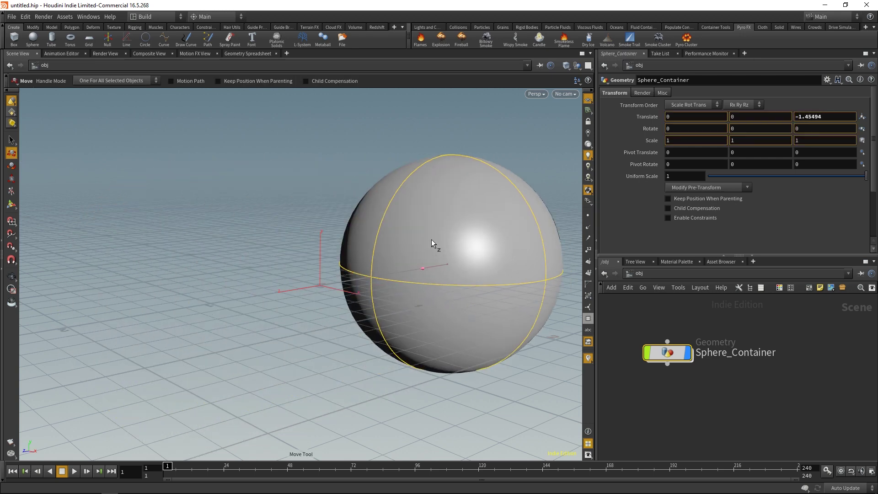
key("ctrl+z")
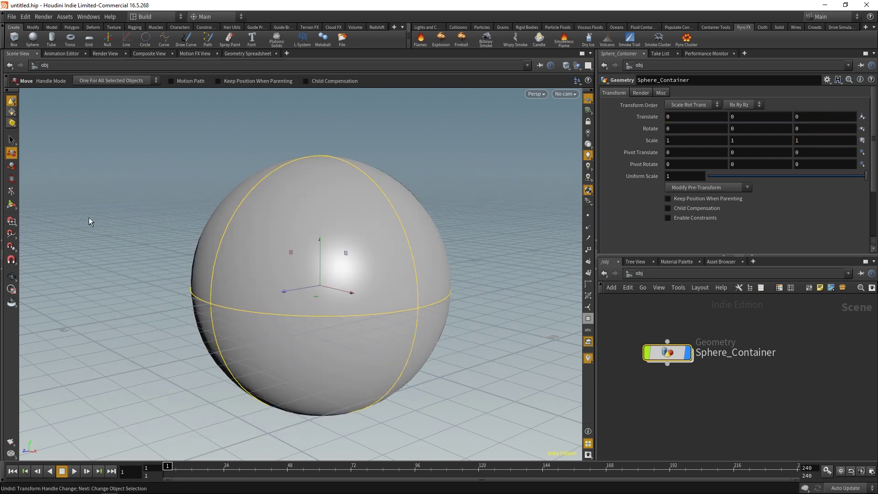
- Try rotating the sphere about 11 degrees around Z with the Rotate tool, and undo the rotation
left_click(12, 165)
left_click_drag(339, 265, 350, 270)
key("ctrl+z")
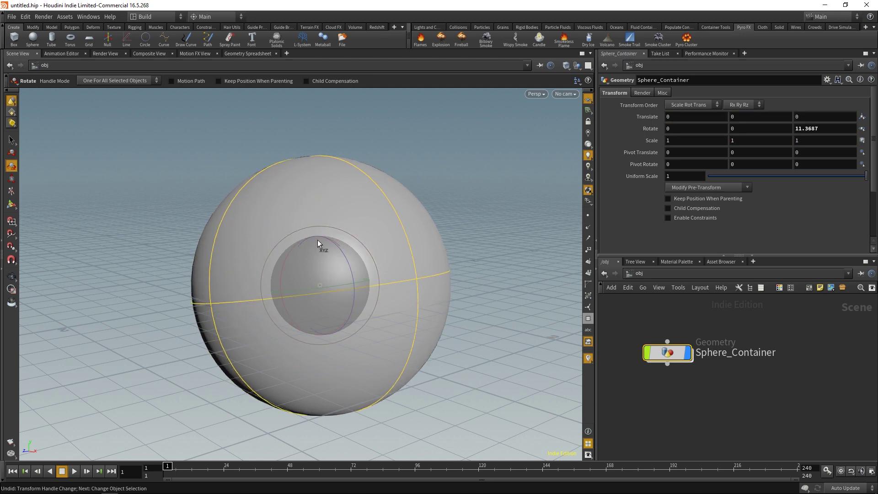
- Try scaling the sphere uniformly to about 1.22 with the Scale tool, and undo the scaling
key("e")
left_click_drag(321, 236, 326, 227)
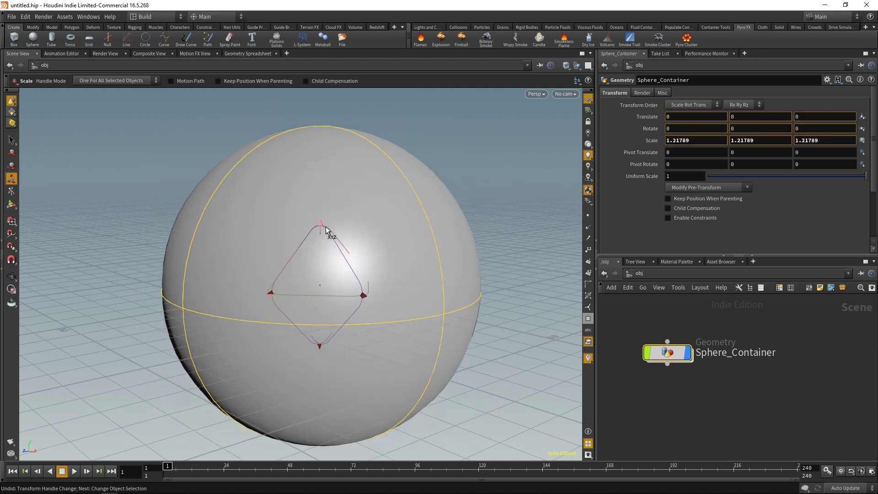
key("ctrl+z")
- Deselect the sphere in the viewport, keeping the Scale tool active
left_click_drag(206, 274, 283, 261)
key("e")
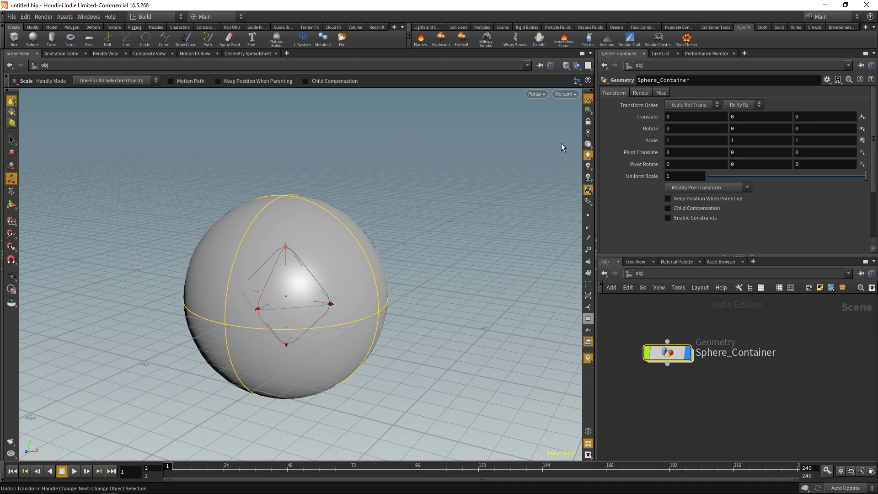
left_click(467, 212)
left_click_drag(467, 212, 386, 212, "alt")
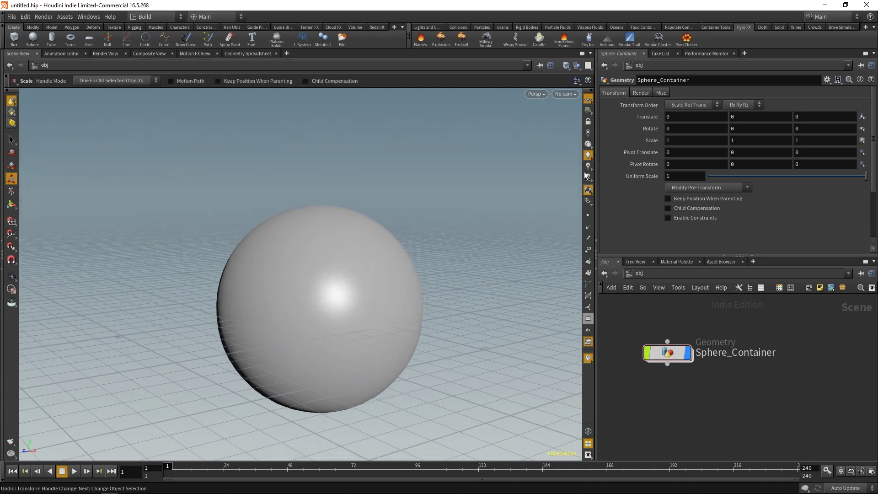
- Disable the viewport lighting to view the sphere unshaded, and restore the normal lighting mode
left_click(589, 145)
left_click(589, 134)
key("Escape")
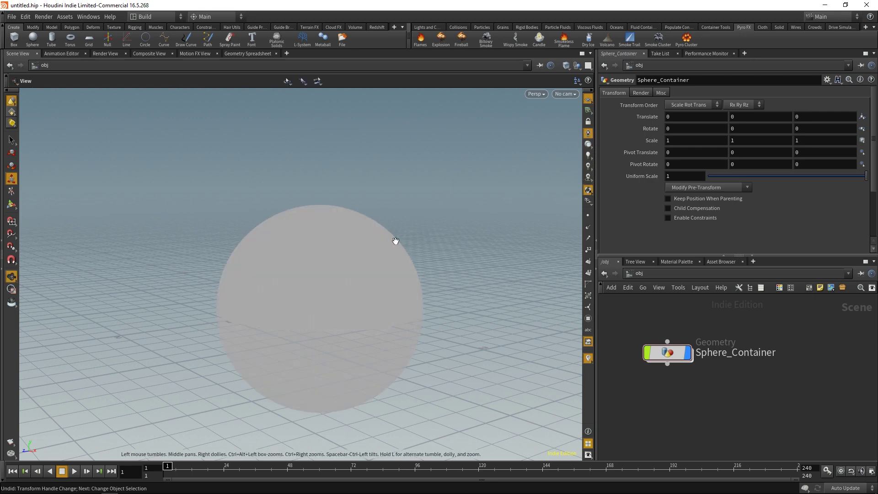
left_click_drag(394, 241, 464, 200)
key("e")
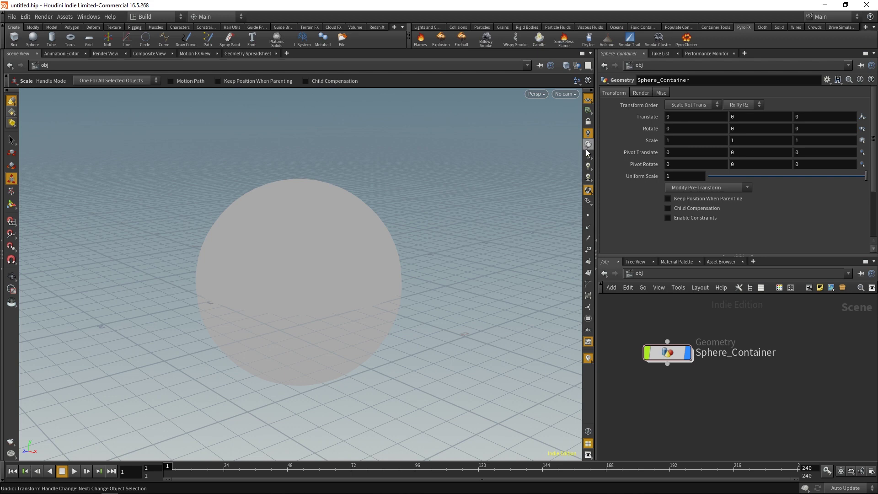
left_click(589, 145)
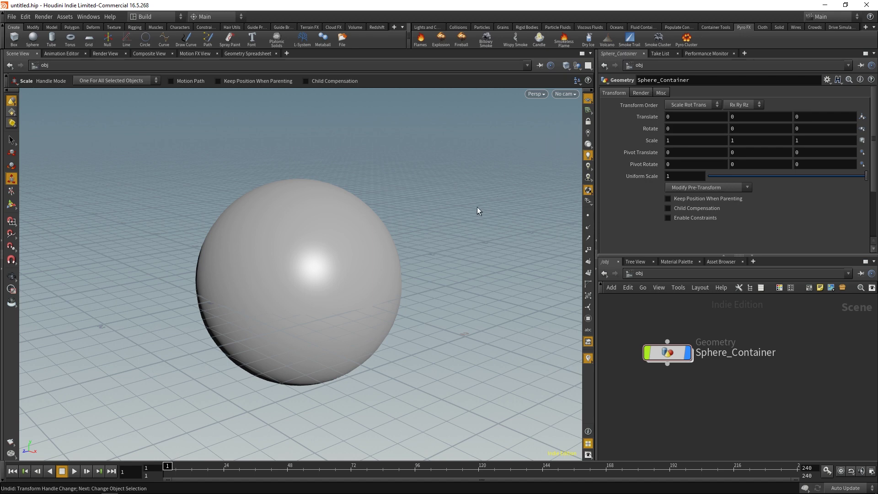
left_click_drag(448, 209, 436, 222, "alt")
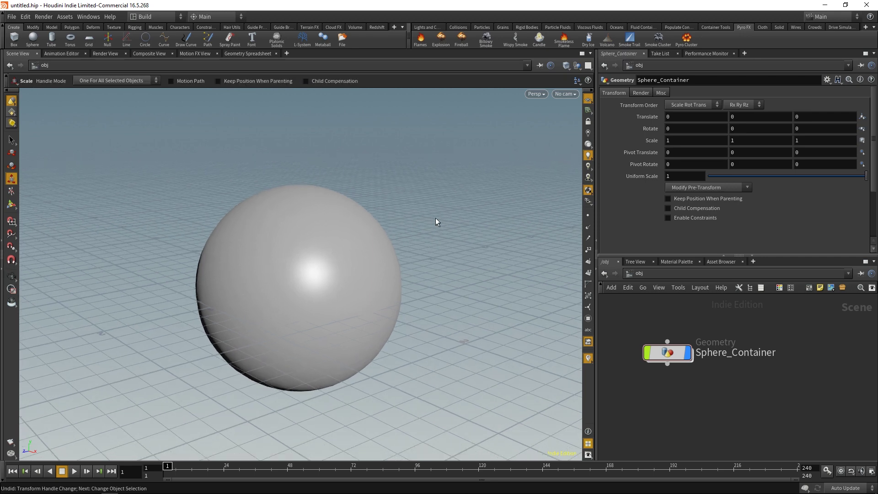